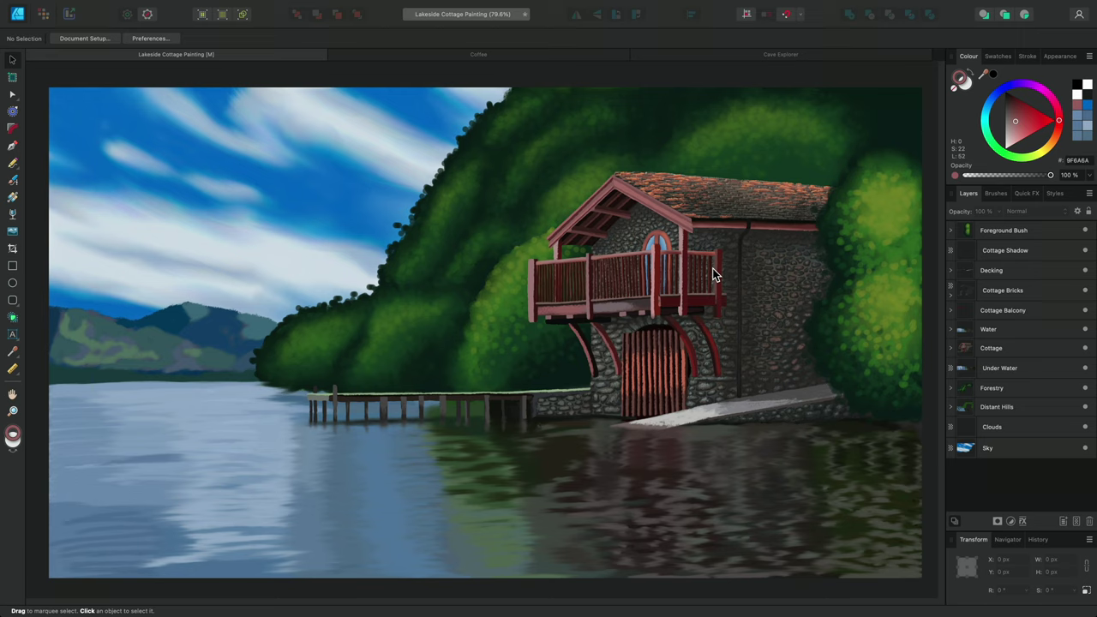
Switch to the Pixel Persona and show the Basic brush presets in the Brushes panel
{"action": "left_click", "coordinate": [47, 17]}
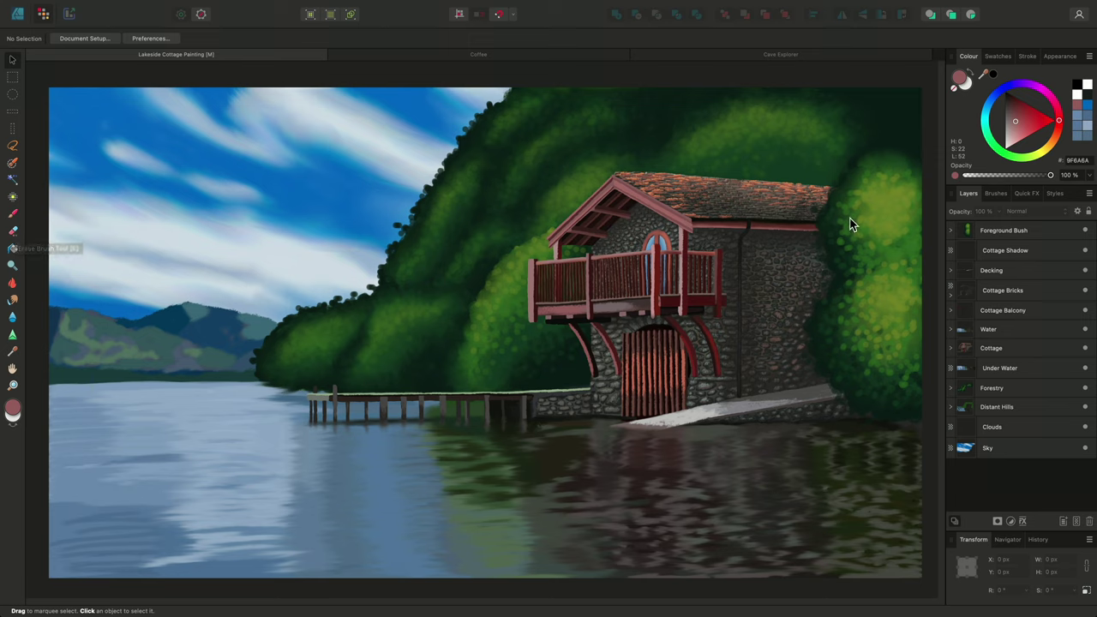
{"action": "left_click", "coordinate": [995, 193]}
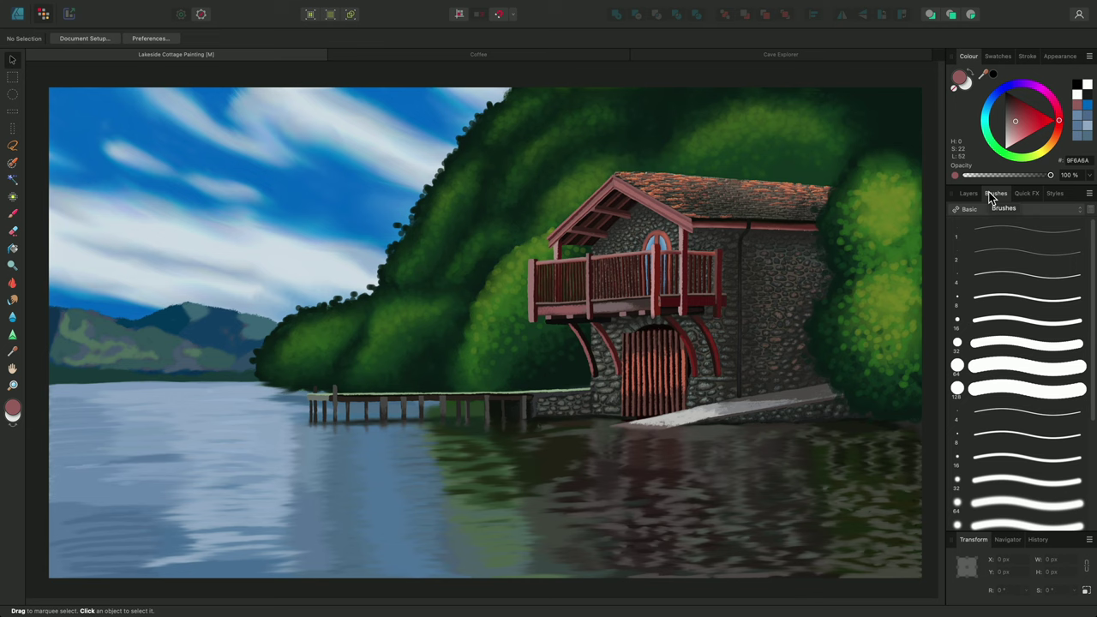
Paint pink Paint Brush highlights along the balcony beam and upper-right rail on a new pixel layer
{"action": "left_click", "coordinate": [12, 215]}
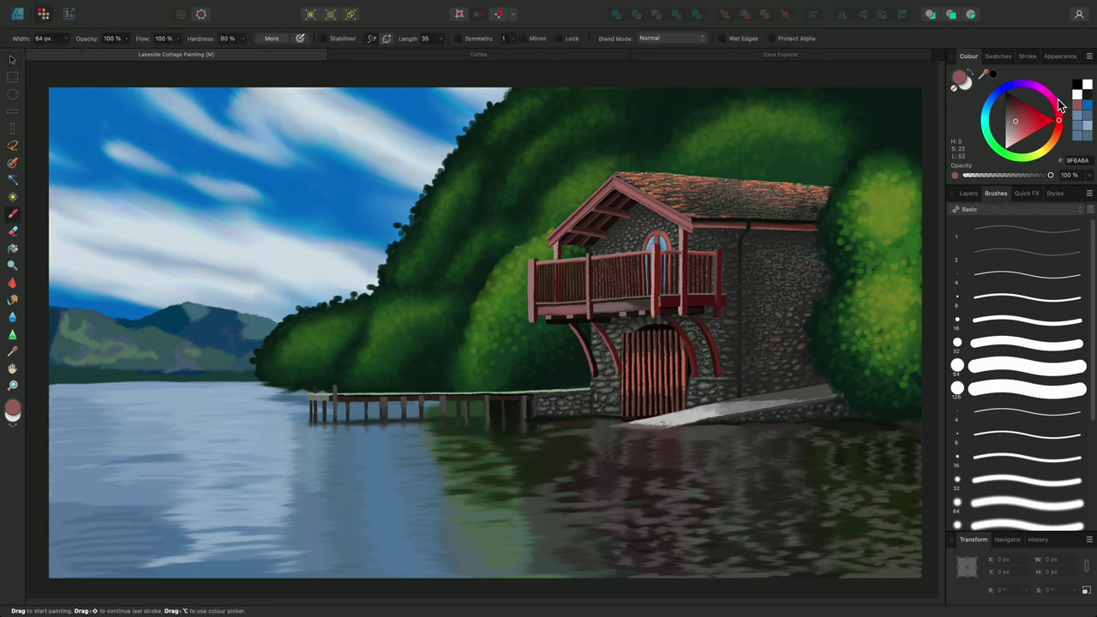
{"action": "scroll", "coordinate": [758, 270], "scroll_direction": "up", "scroll_amount": 5, "text": "alt"}
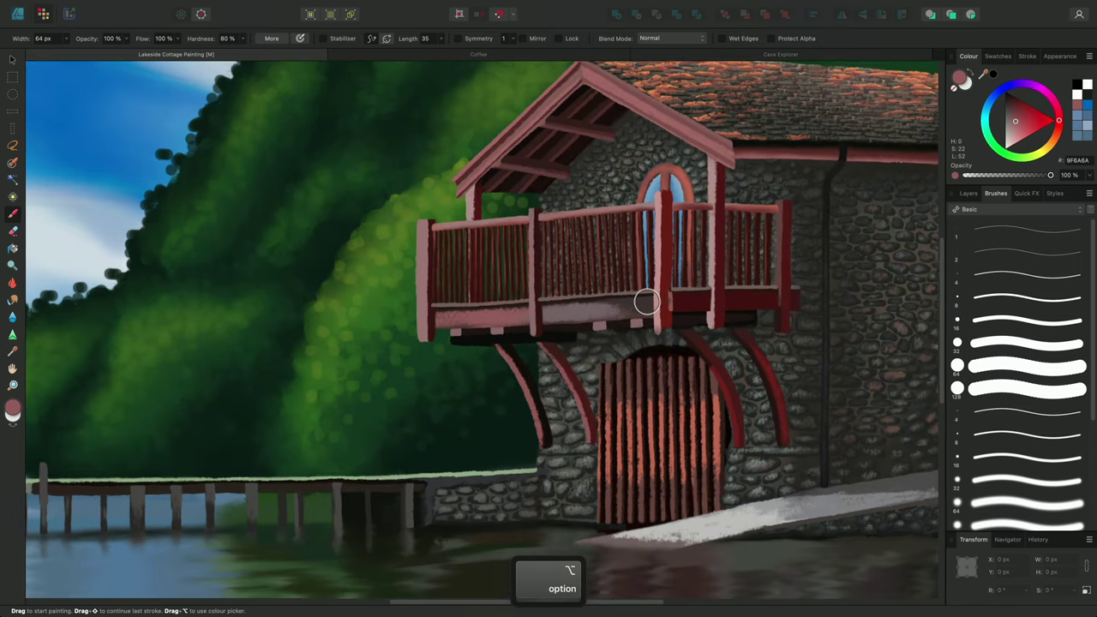
{"action": "left_click", "coordinate": [968, 193]}
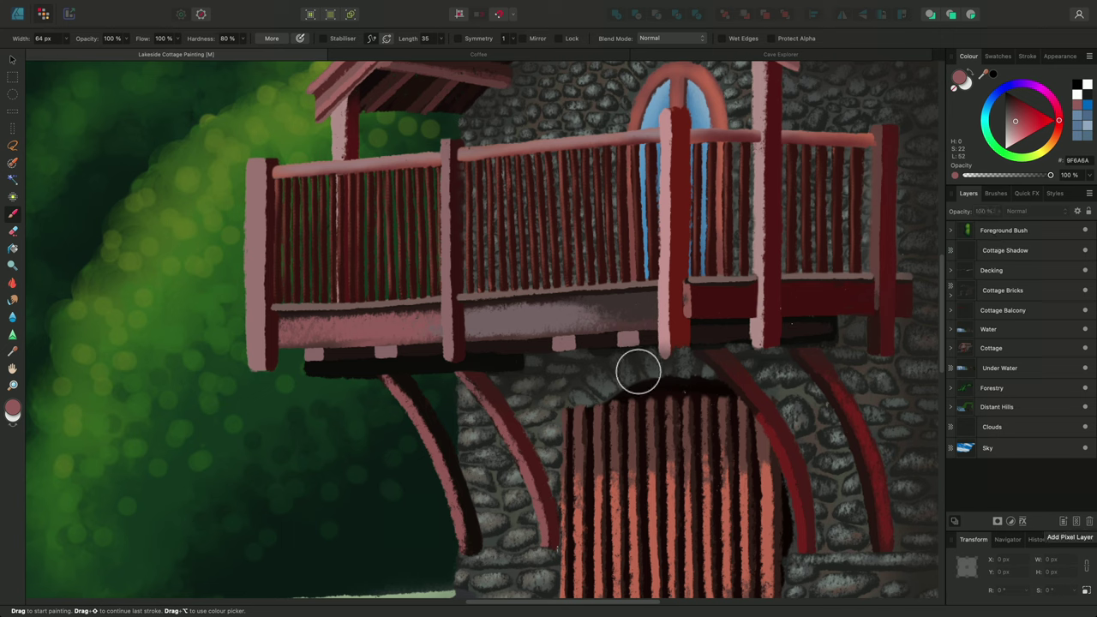
{"action": "left_click_drag", "start_coordinate": [485, 318], "coordinate": [644, 311]}
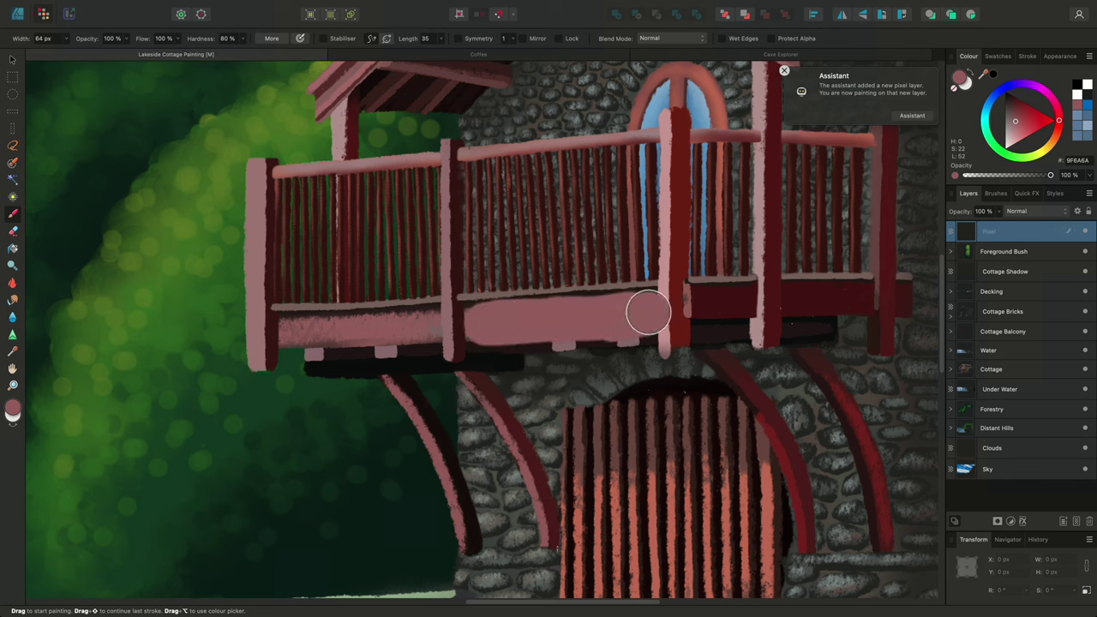
{"action": "left_click", "coordinate": [868, 148]}
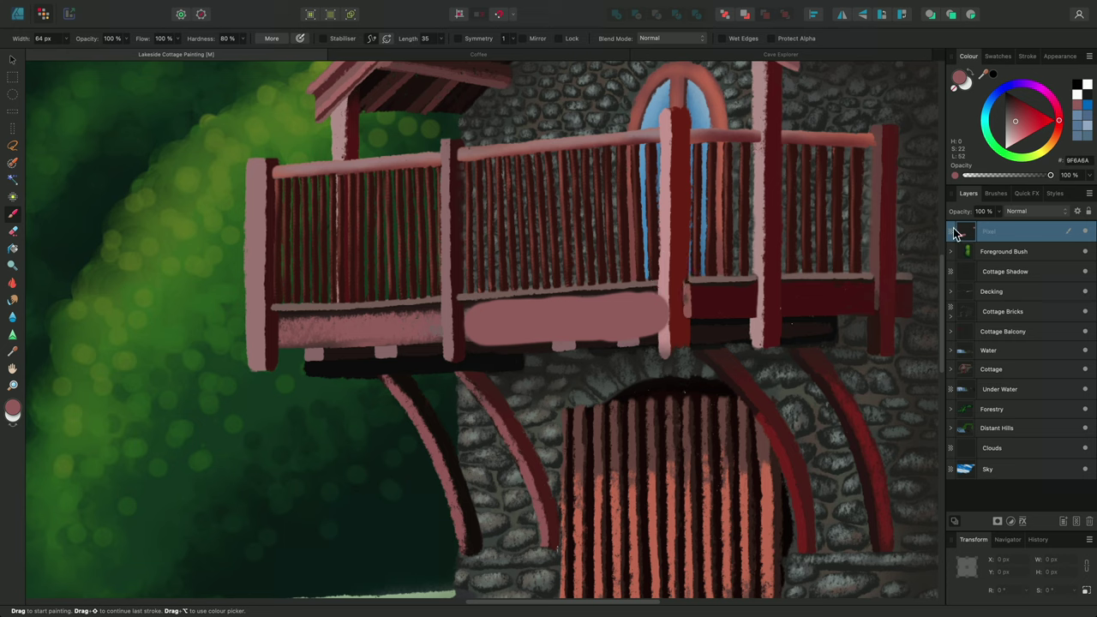
Select the third brush in the Dry Media category as a textured chalk brush
{"action": "left_click", "coordinate": [992, 197]}
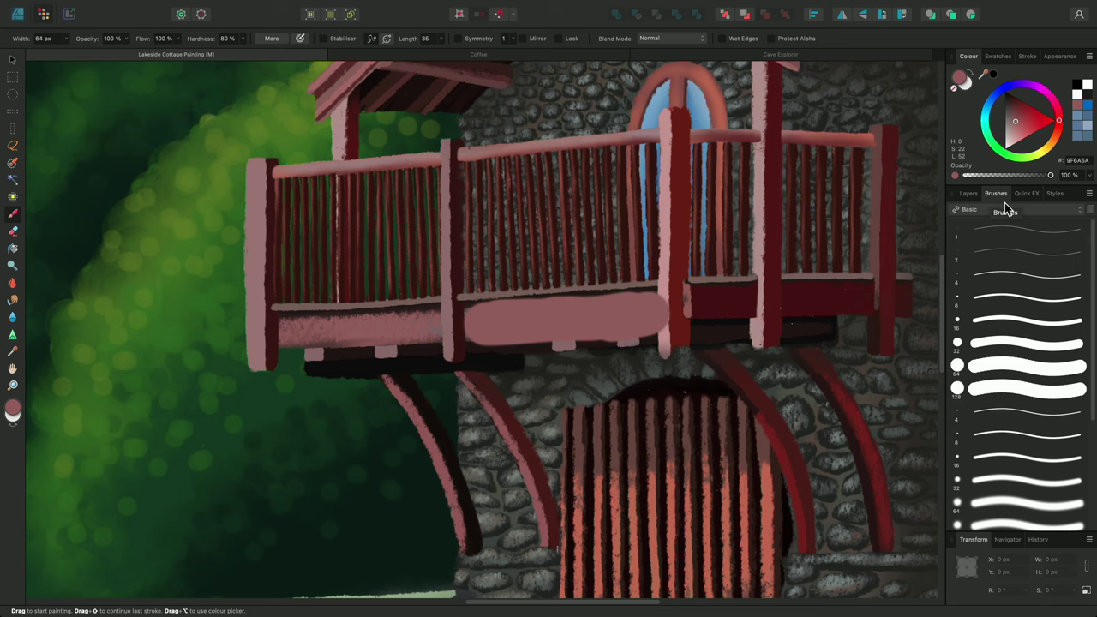
{"action": "left_click", "coordinate": [1010, 210]}
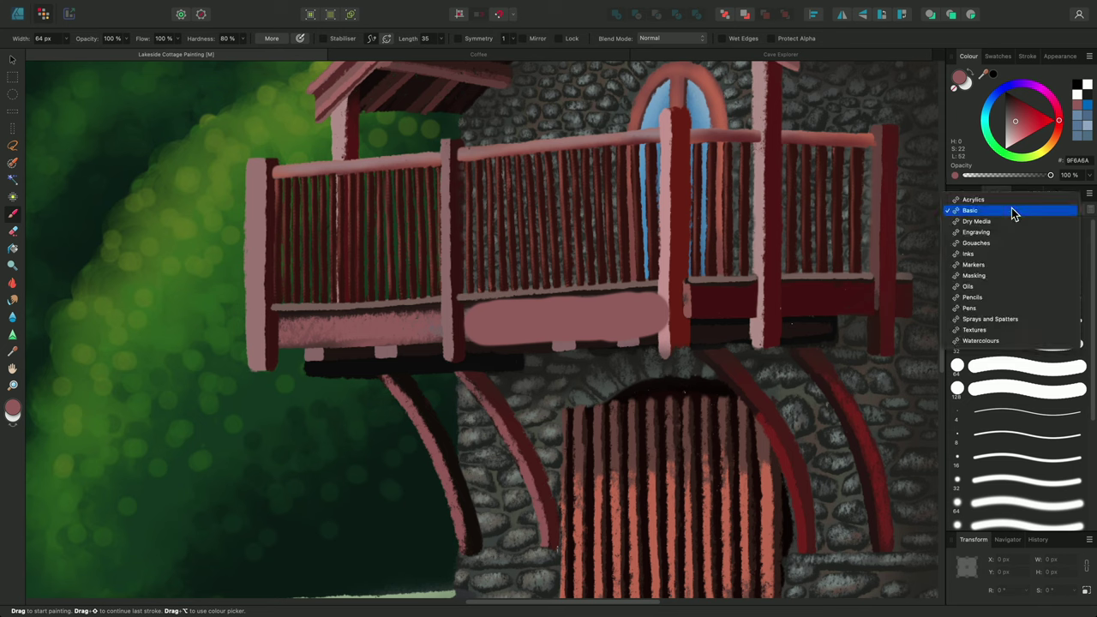
{"action": "left_click", "coordinate": [1011, 217]}
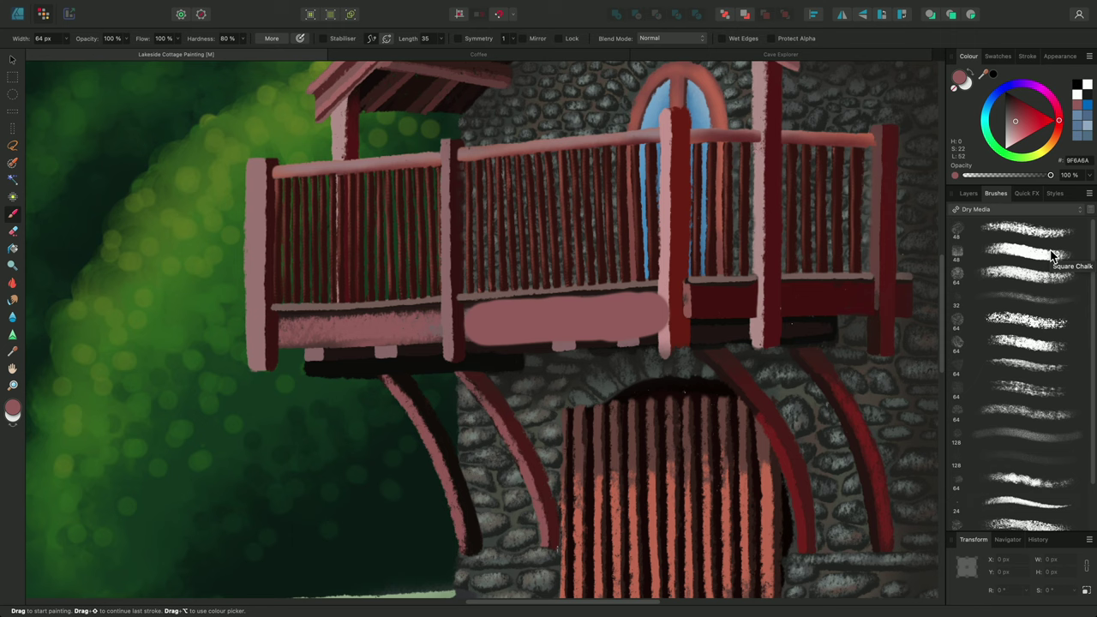
{"action": "left_click", "coordinate": [1053, 275]}
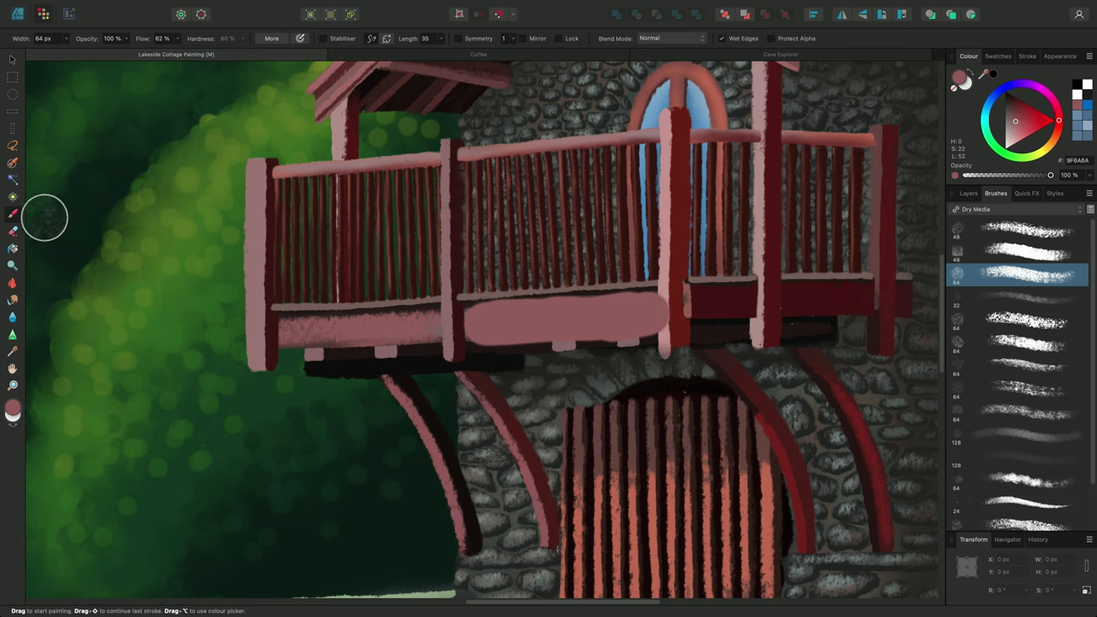
Erase the smooth pink stroke from the balcony beam with the Erase Brush
{"action": "left_click", "coordinate": [13, 231]}
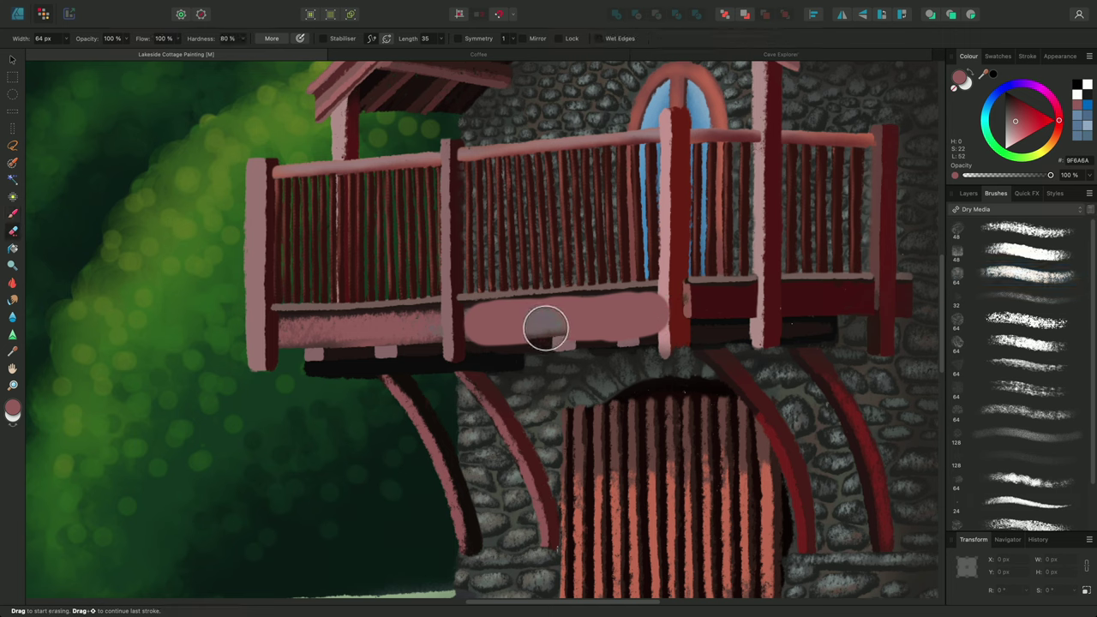
{"action": "left_click", "coordinate": [546, 327]}
{"action": "left_click", "coordinate": [970, 195]}
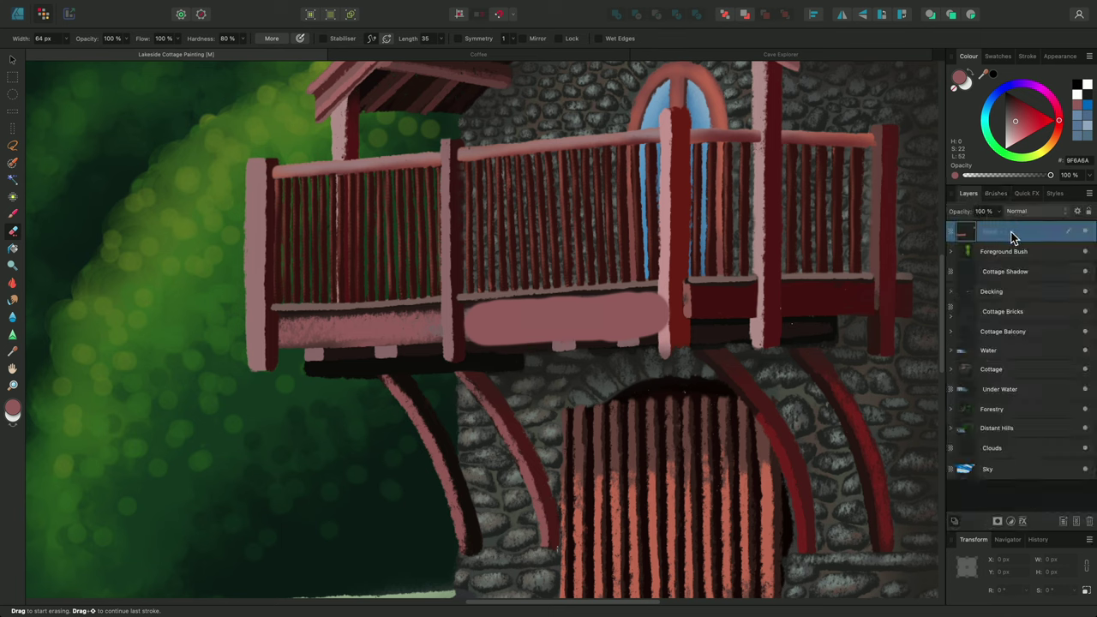
{"action": "mouse_move", "coordinate": [671, 324]}
{"action": "left_mouse_down"}
{"action": "mouse_move", "coordinate": [637, 333]}
{"action": "mouse_move", "coordinate": [645, 301]}
{"action": "mouse_move", "coordinate": [553, 345]}
{"action": "mouse_move", "coordinate": [573, 300]}
{"action": "mouse_move", "coordinate": [477, 346]}
{"action": "mouse_move", "coordinate": [485, 308]}
{"action": "mouse_move", "coordinate": [591, 300]}
{"action": "left_mouse_up"}
Repaint the beam with grainy pink chalk strokes, then shrink the eraser to 33.4 px
{"action": "key", "text": "b"}
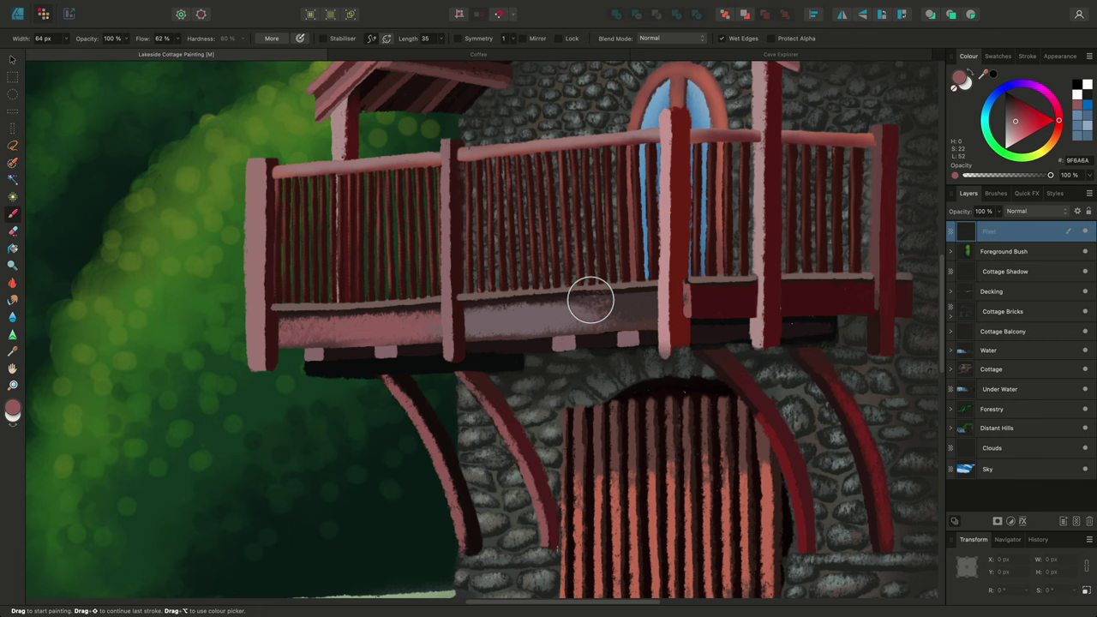
{"action": "mouse_move", "coordinate": [591, 299]}
{"action": "left_mouse_down"}
{"action": "mouse_move", "coordinate": [489, 316]}
{"action": "mouse_move", "coordinate": [623, 311]}
{"action": "mouse_move", "coordinate": [480, 318]}
{"action": "mouse_move", "coordinate": [498, 324]}
{"action": "mouse_move", "coordinate": [589, 286]}
{"action": "mouse_move", "coordinate": [490, 284]}
{"action": "left_mouse_up"}
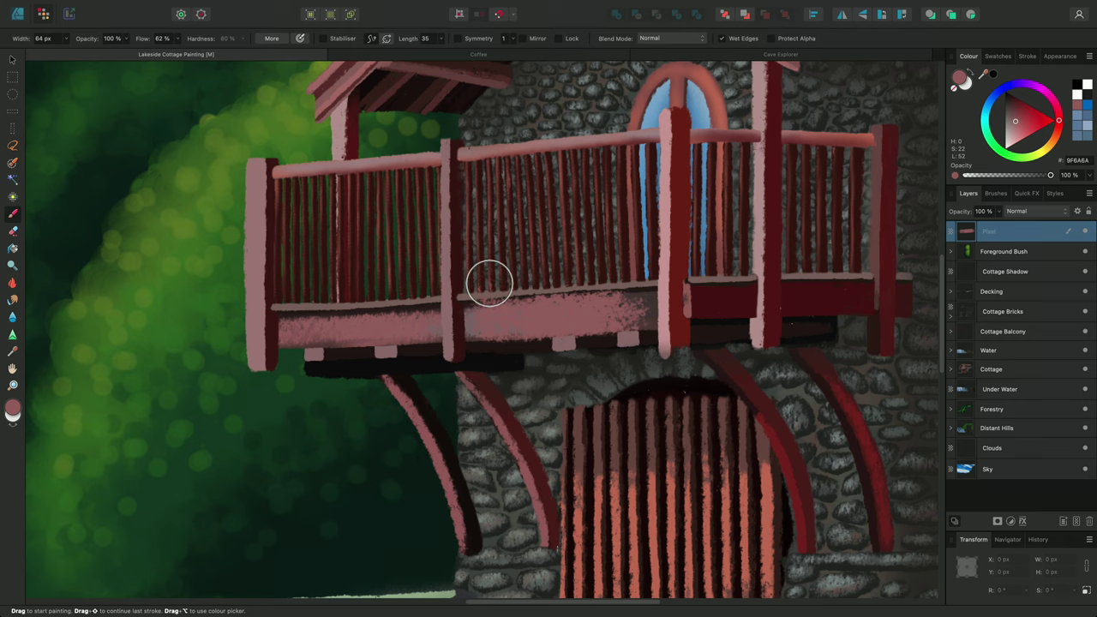
{"action": "key", "text": "e"}
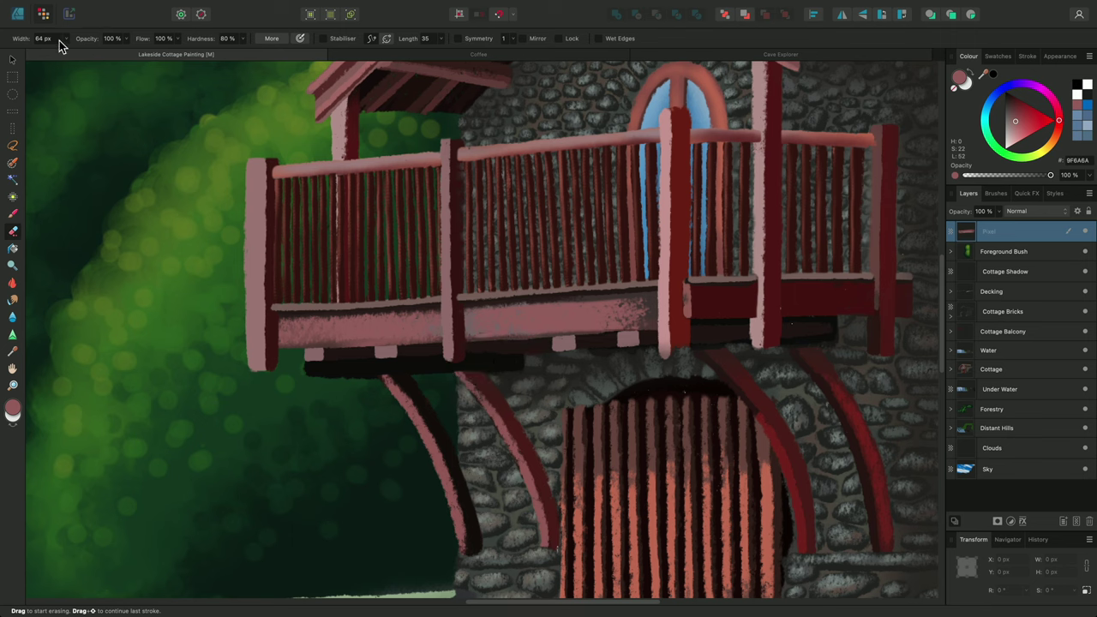
{"action": "key", "text": "bracketleft"}
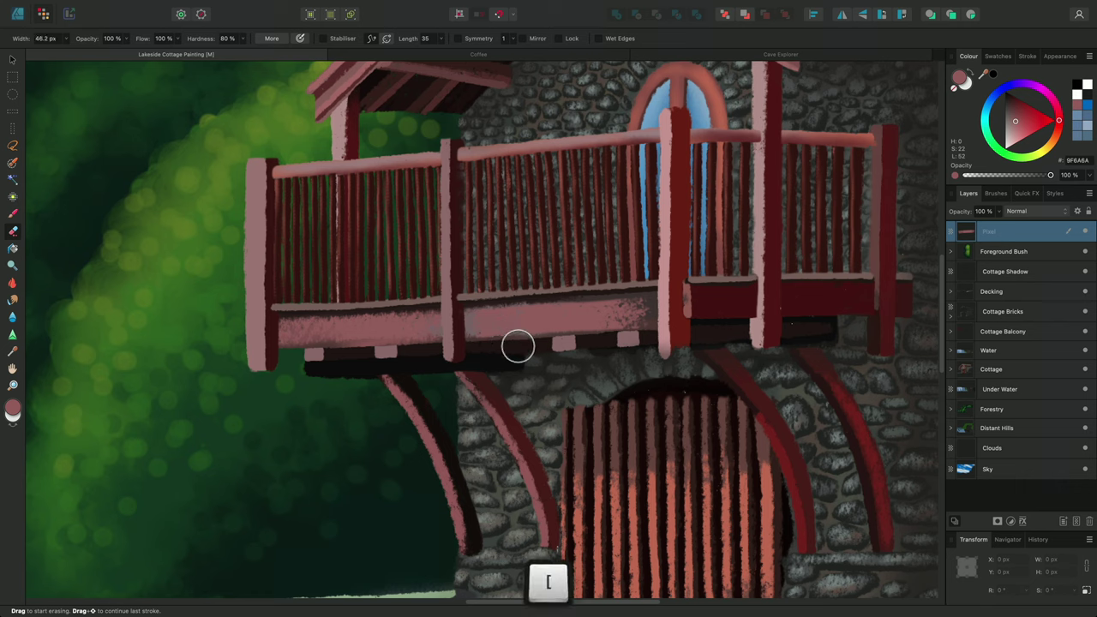
{"action": "key", "text": "bracketleft"}
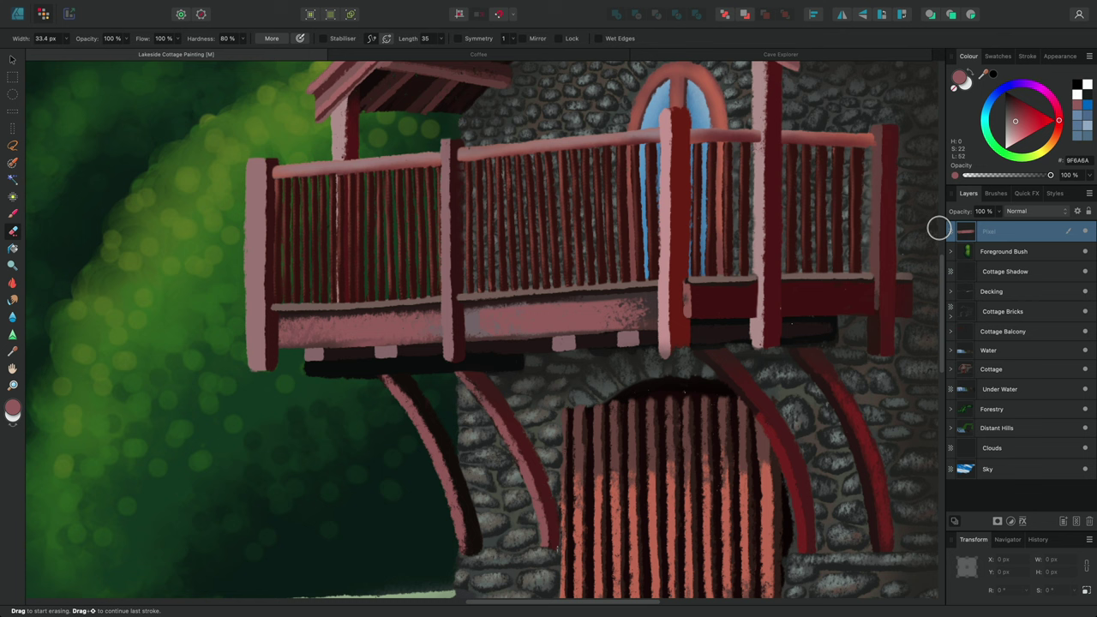
Break up the beam's pink highlight with a Dry Media chalk eraser tip, undoing a stray dab
{"action": "left_click", "coordinate": [997, 196]}
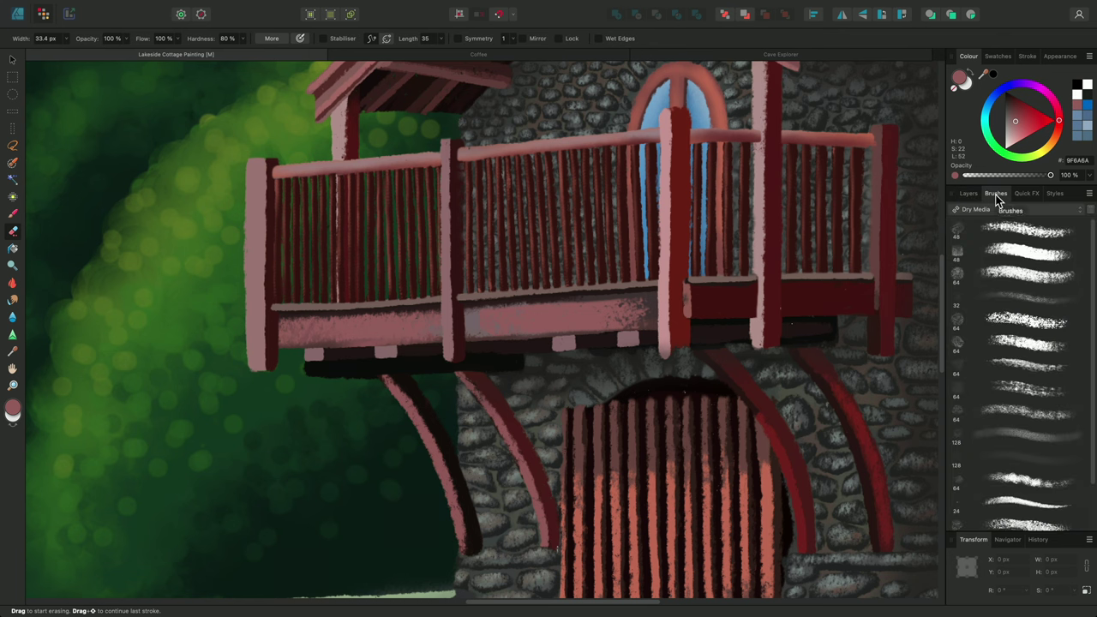
{"action": "left_click", "coordinate": [1010, 276]}
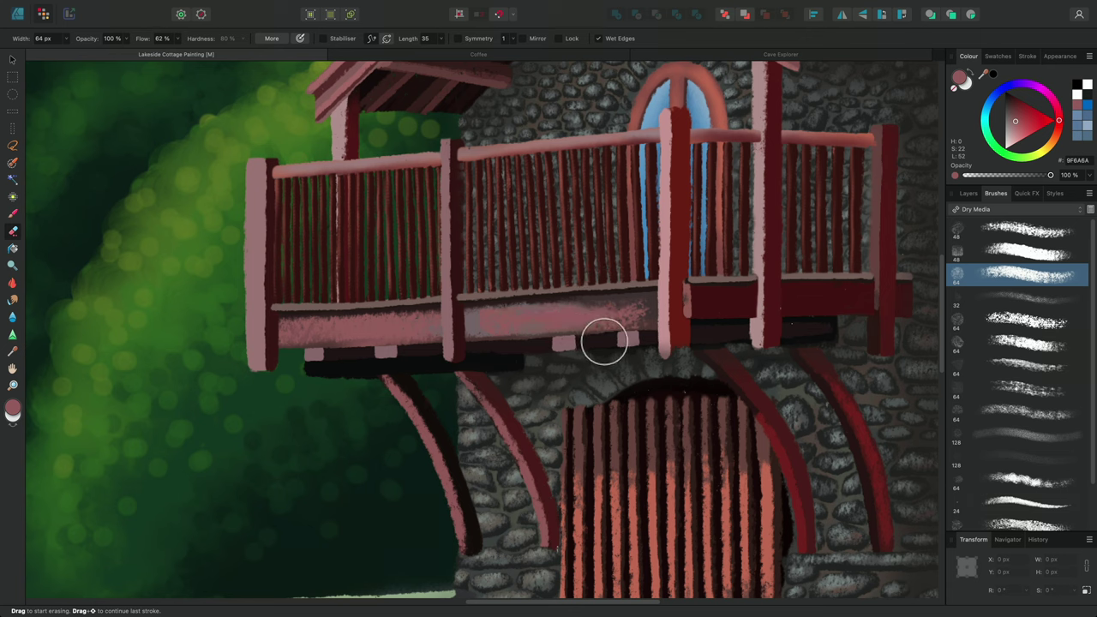
{"action": "key", "text": "b"}
{"action": "key", "text": "b"}
{"action": "left_click", "coordinate": [604, 346]}
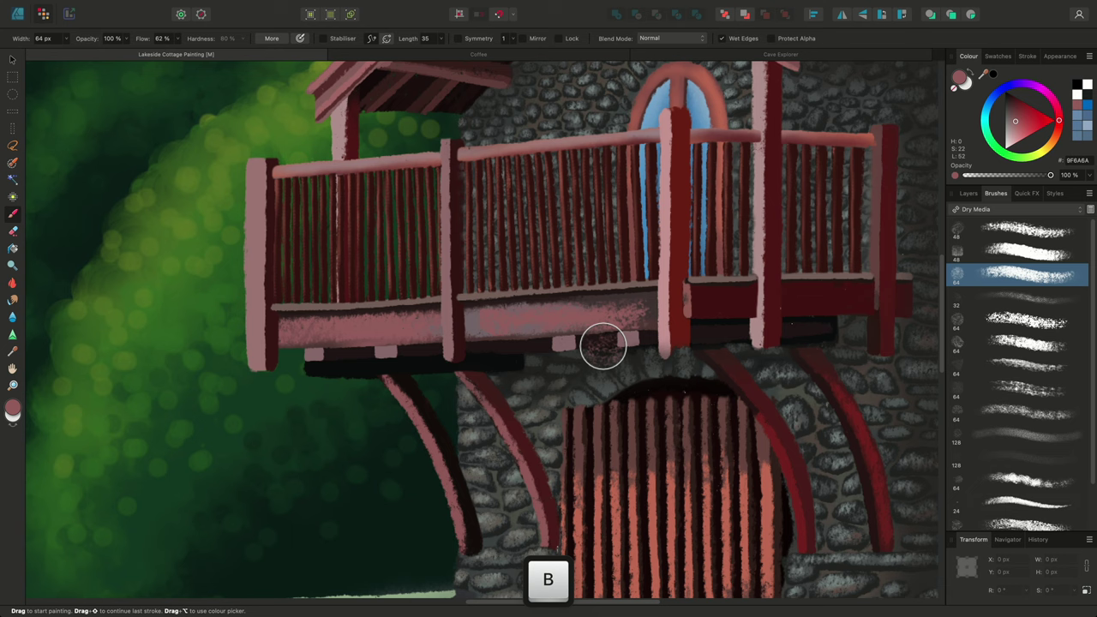
{"action": "key", "text": "super+z"}
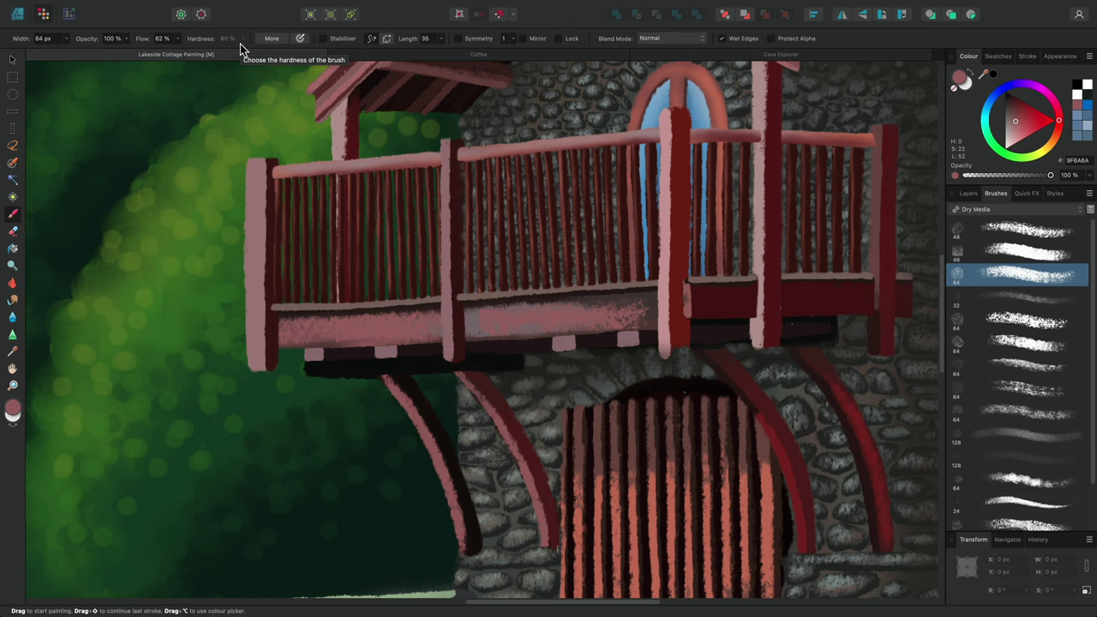
Choose the soft 64 px round Basic brush
{"action": "left_click", "coordinate": [976, 209]}
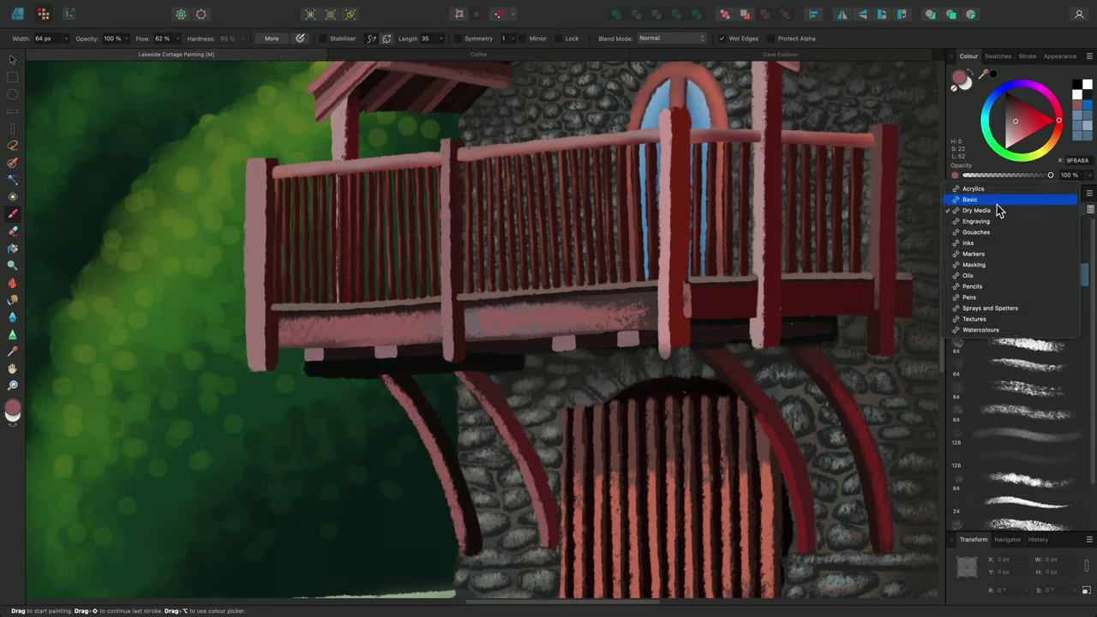
{"action": "left_click", "coordinate": [998, 200]}
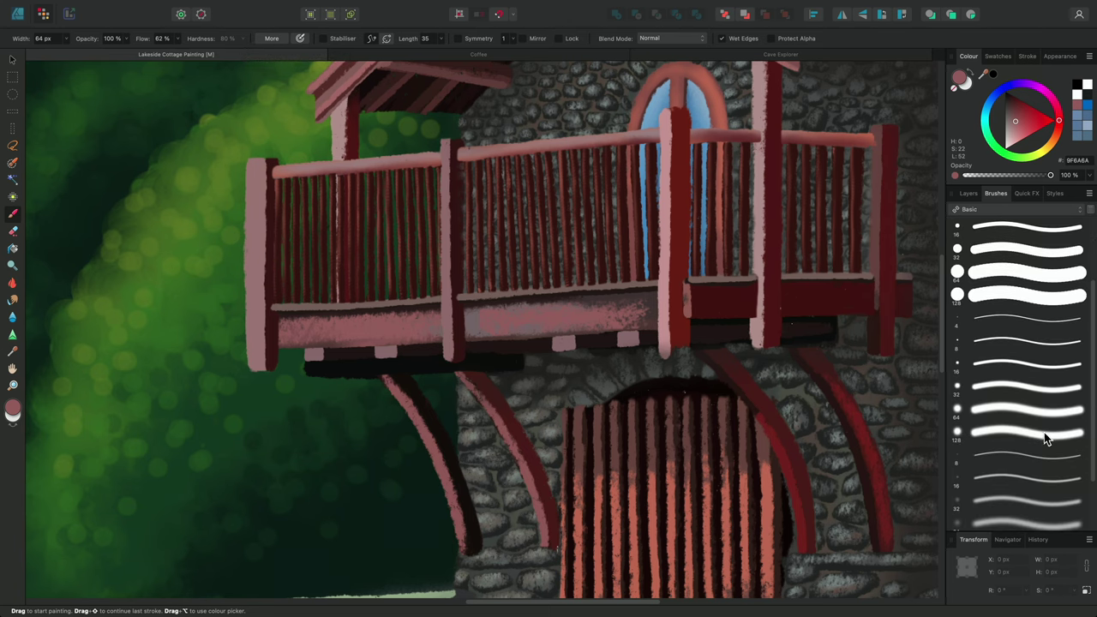
{"action": "left_click", "coordinate": [1034, 419]}
Fit the painting in view and paint a white stroke in the sky on the Clouds layer
{"action": "key", "text": "super+0"}
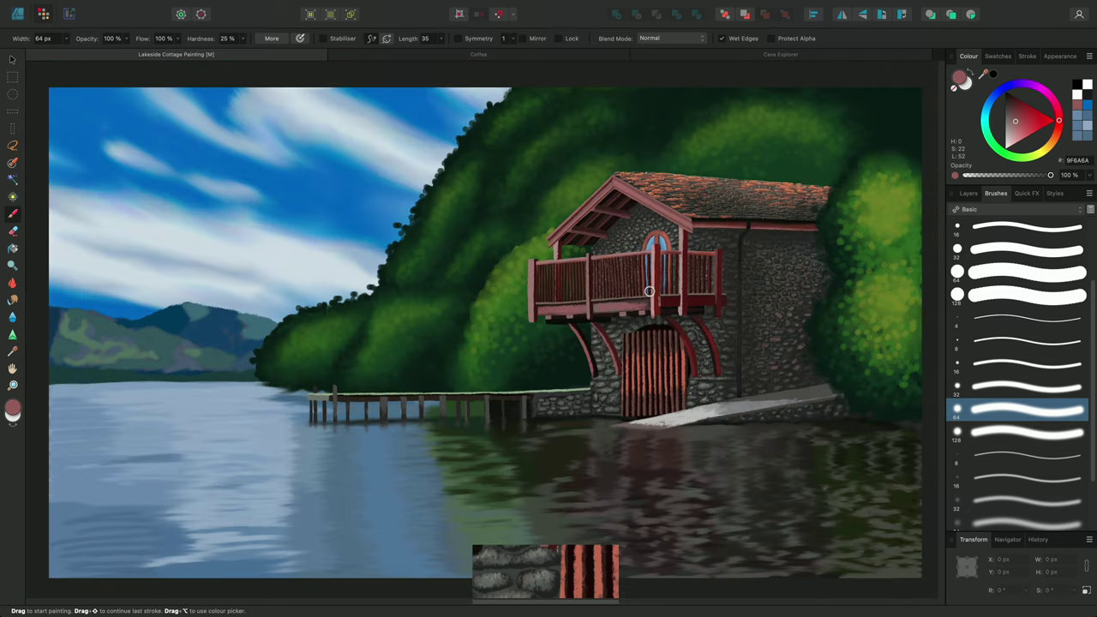
{"action": "left_click", "coordinate": [969, 194]}
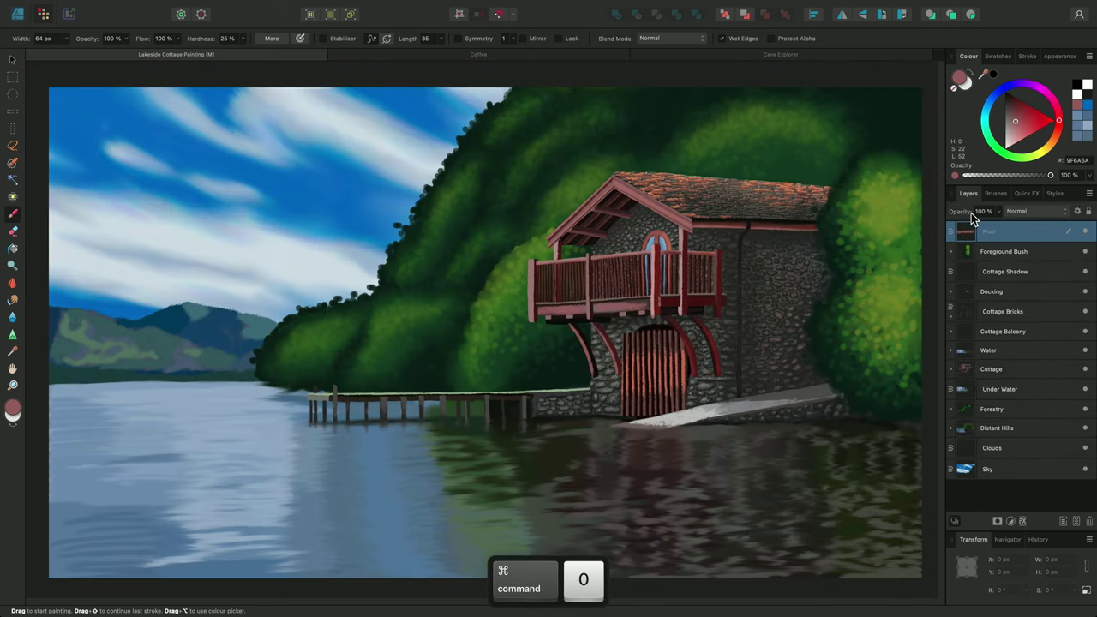
{"action": "left_click", "coordinate": [1013, 448]}
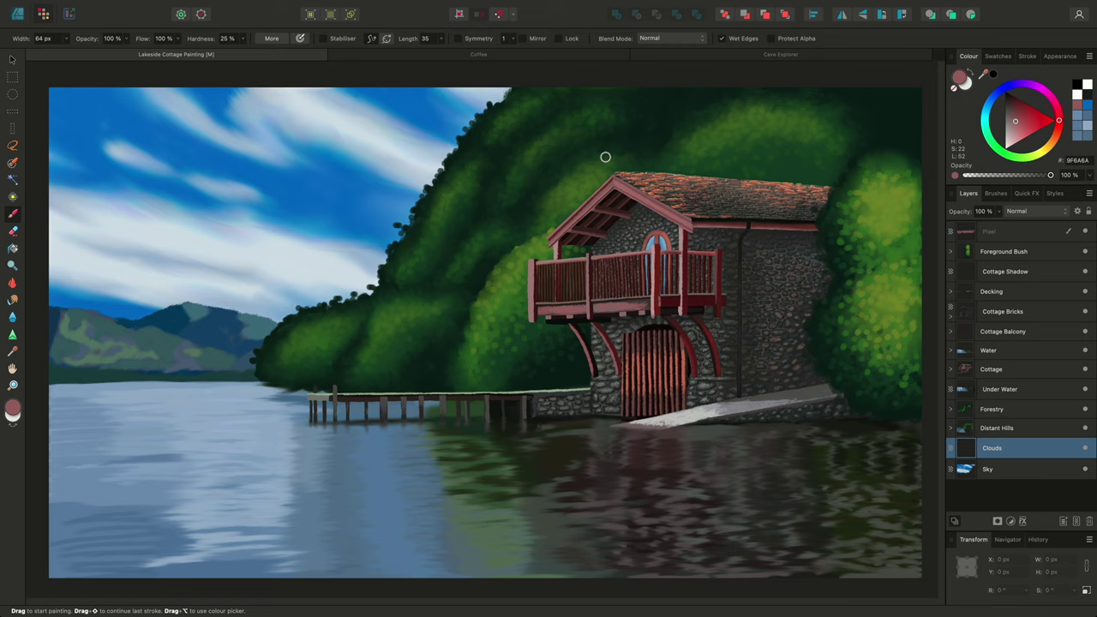
{"action": "left_click", "coordinate": [1080, 89]}
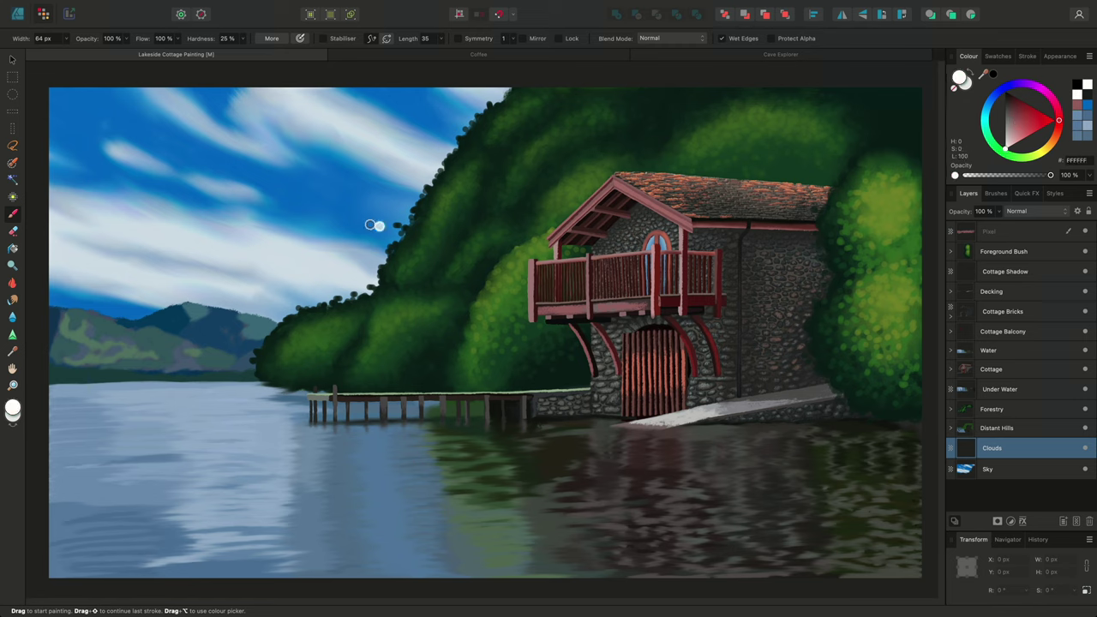
{"action": "left_click_drag", "start_coordinate": [293, 203], "coordinate": [333, 216]}
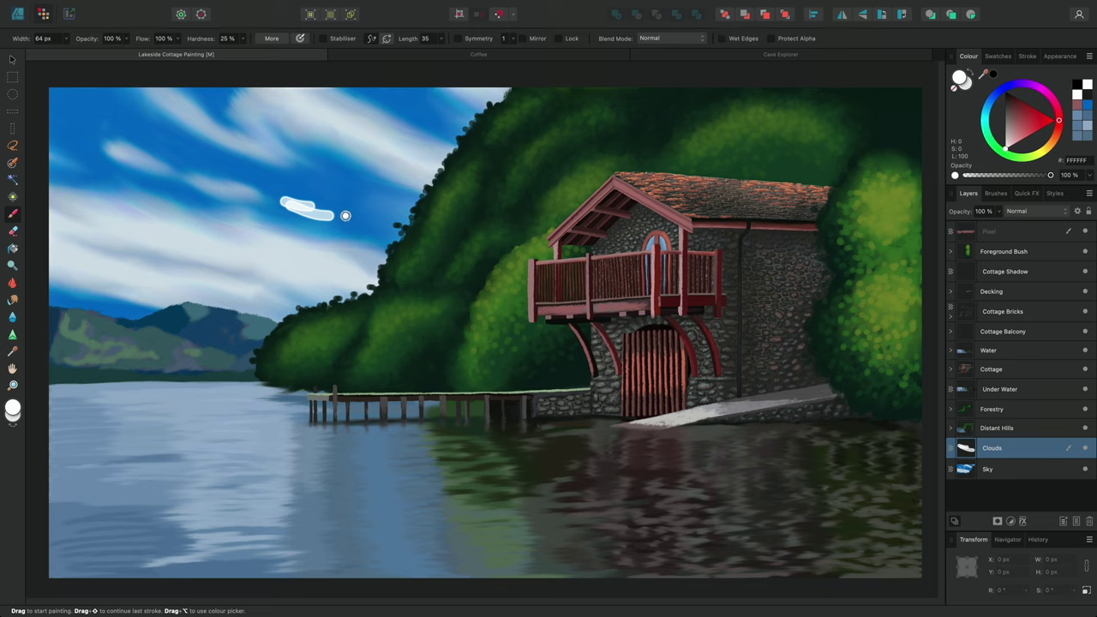
Widen the brush to about 339 px at 35 % hardness and paint a broad white cloud
{"action": "key", "text": "ctrl+alt"}
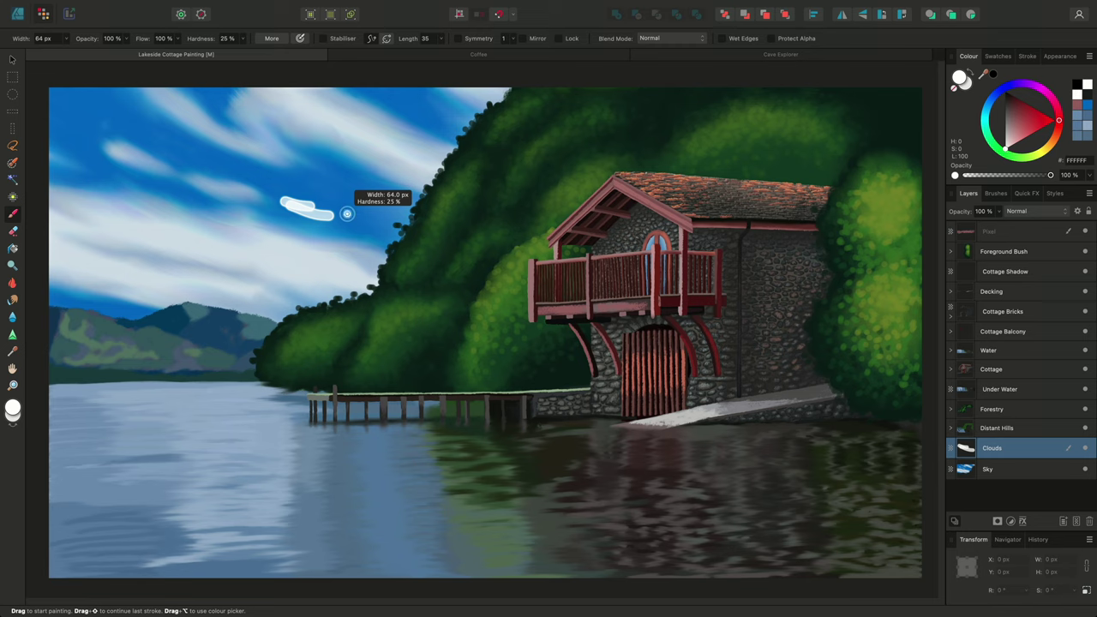
{"action": "left_click_drag", "start_coordinate": [346, 214], "coordinate": [347, 213]}
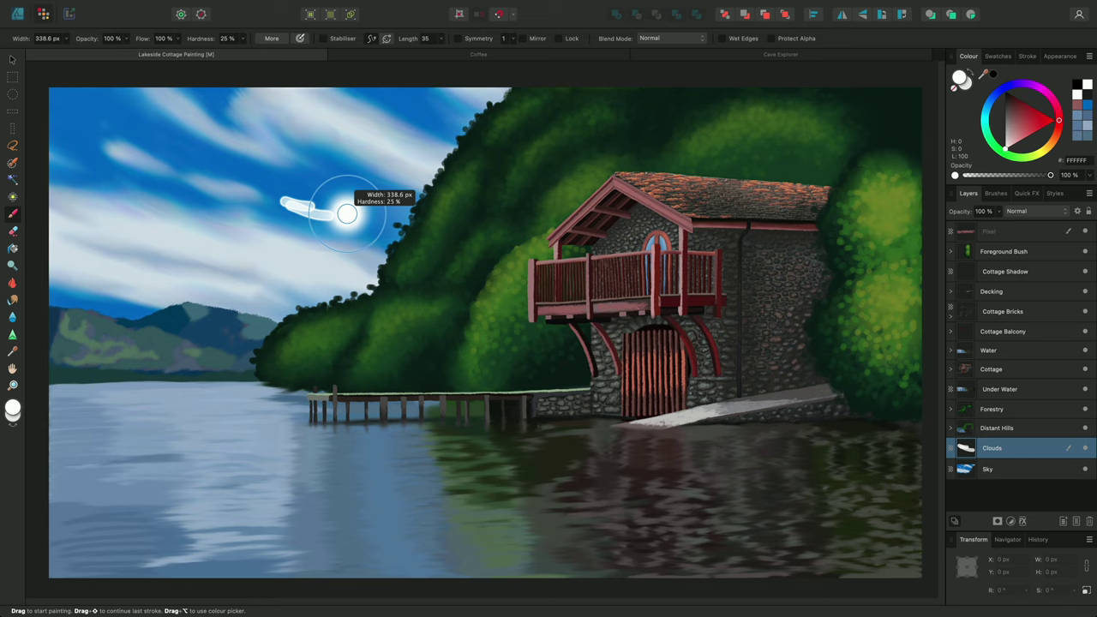
{"action": "left_click_drag", "start_coordinate": [347, 213], "coordinate": [347, 214]}
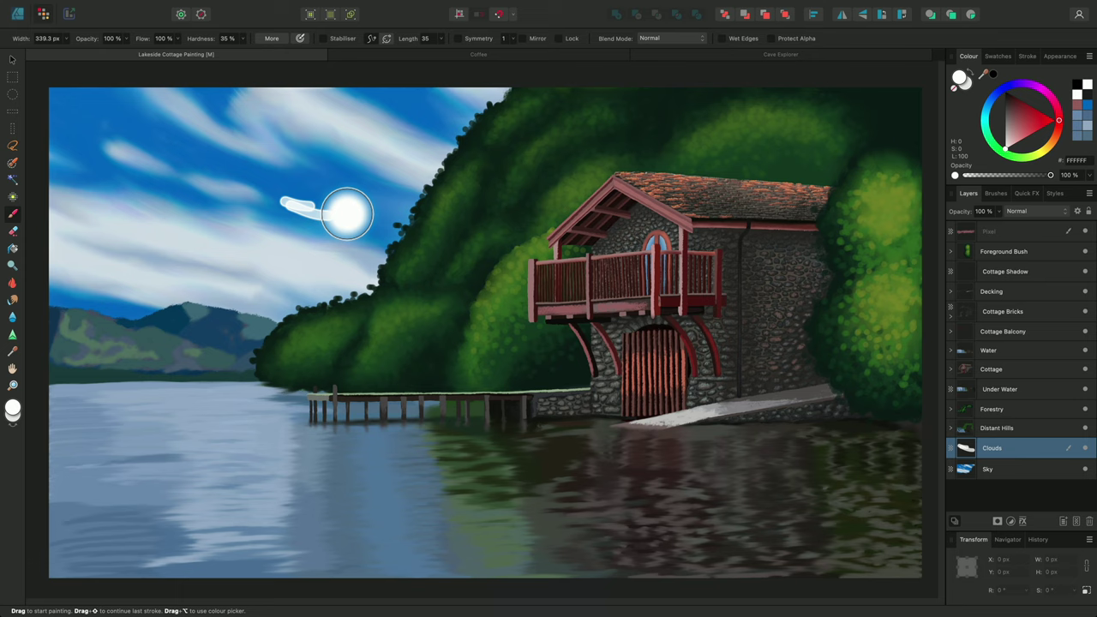
{"action": "mouse_move", "coordinate": [222, 162]}
{"action": "left_mouse_down"}
{"action": "mouse_move", "coordinate": [274, 186]}
{"action": "mouse_move", "coordinate": [332, 182]}
{"action": "mouse_move", "coordinate": [317, 199]}
{"action": "mouse_move", "coordinate": [364, 210]}
{"action": "mouse_move", "coordinate": [327, 213]}
{"action": "mouse_move", "coordinate": [403, 215]}
{"action": "mouse_move", "coordinate": [386, 174]}
{"action": "mouse_move", "coordinate": [416, 204]}
{"action": "mouse_move", "coordinate": [380, 164]}
{"action": "mouse_move", "coordinate": [404, 186]}
{"action": "left_mouse_up"}
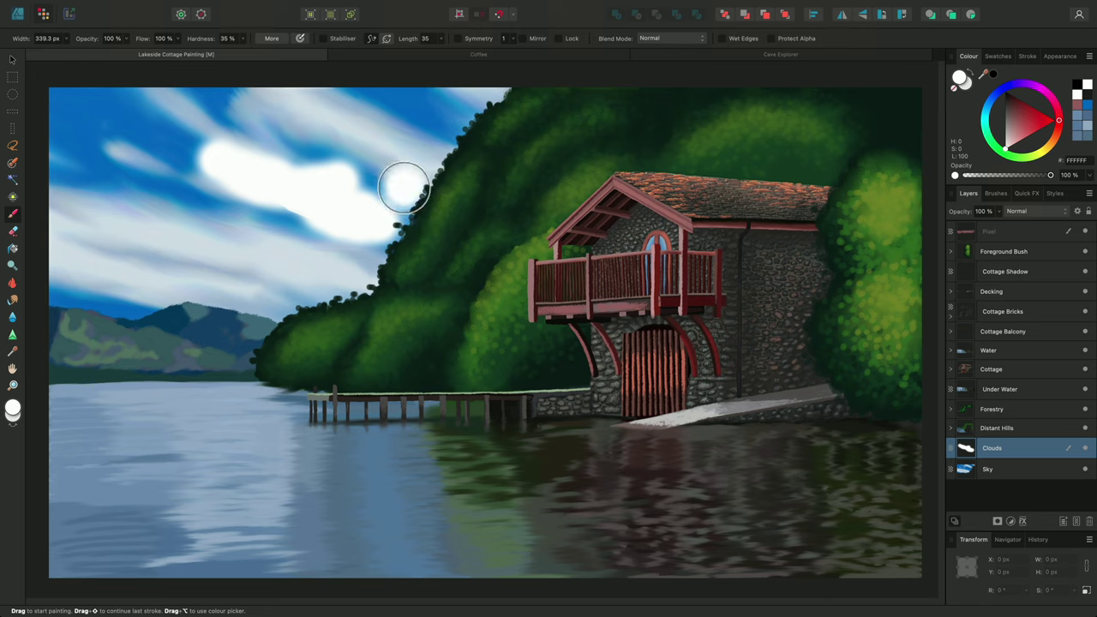
{"action": "key", "text": "super+z"}
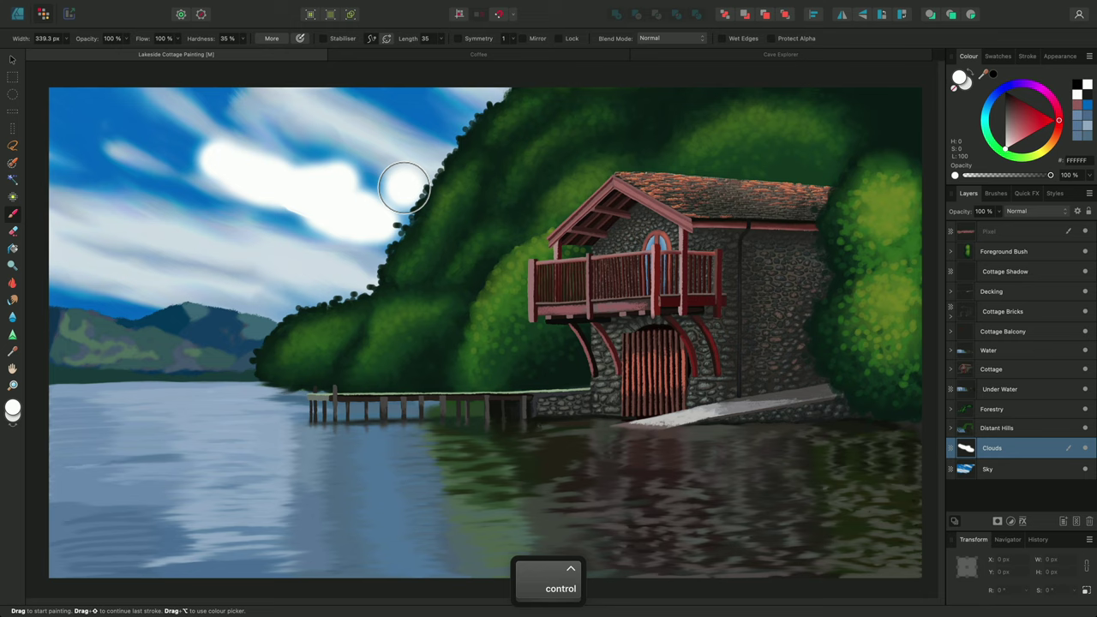
{"action": "key", "text": "ctrl+alt"}
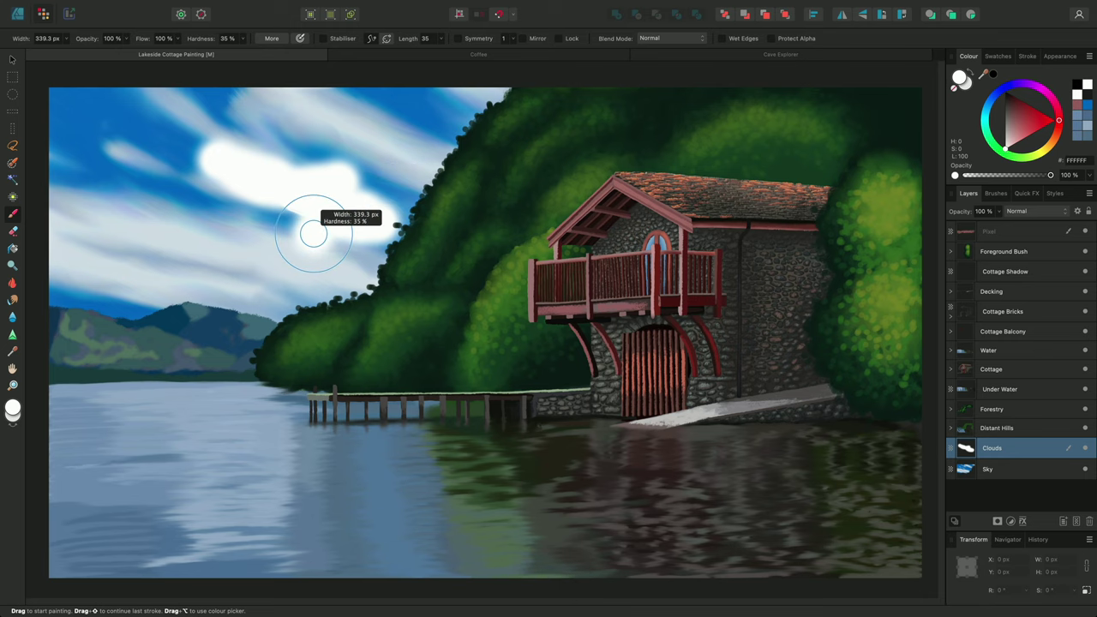
Flatten the brush tip to 91 % shape and extend the white cloud leftward
{"action": "key", "text": "shift"}
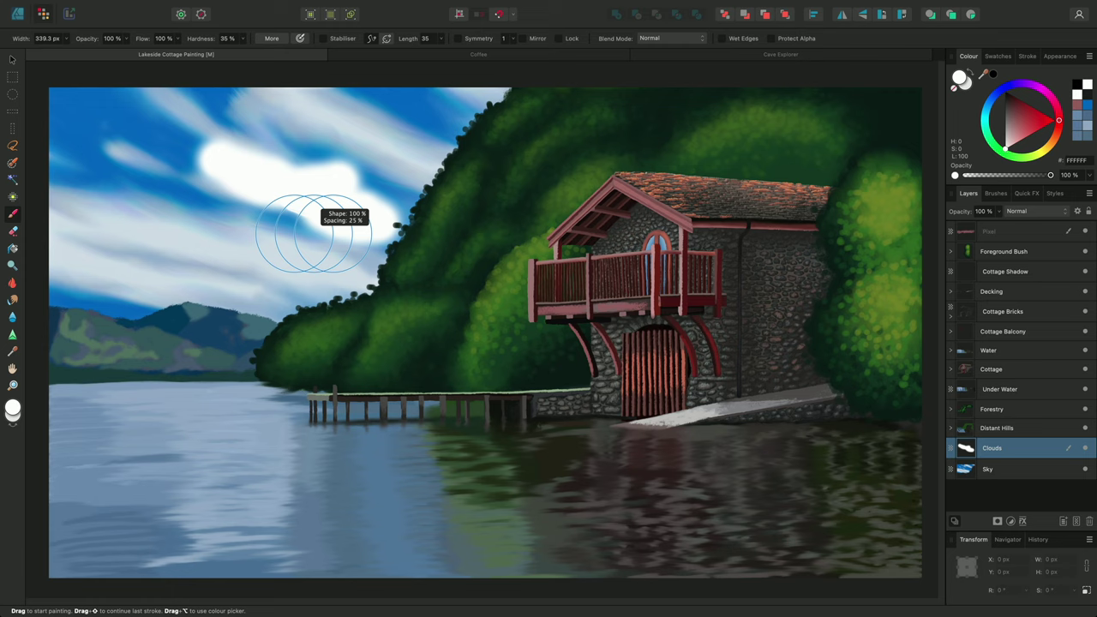
{"action": "mouse_move", "coordinate": [313, 233]}
{"action": "left_mouse_down"}
{"action": "mouse_move", "coordinate": [266, 233]}
{"action": "mouse_move", "coordinate": [304, 233]}
{"action": "mouse_move", "coordinate": [279, 263]}
{"action": "mouse_move", "coordinate": [279, 240]}
{"action": "mouse_move", "coordinate": [279, 259]}
{"action": "mouse_move", "coordinate": [283, 244]}
{"action": "mouse_move", "coordinate": [310, 258]}
{"action": "mouse_move", "coordinate": [315, 228]}
{"action": "mouse_move", "coordinate": [307, 245]}
{"action": "left_mouse_up"}
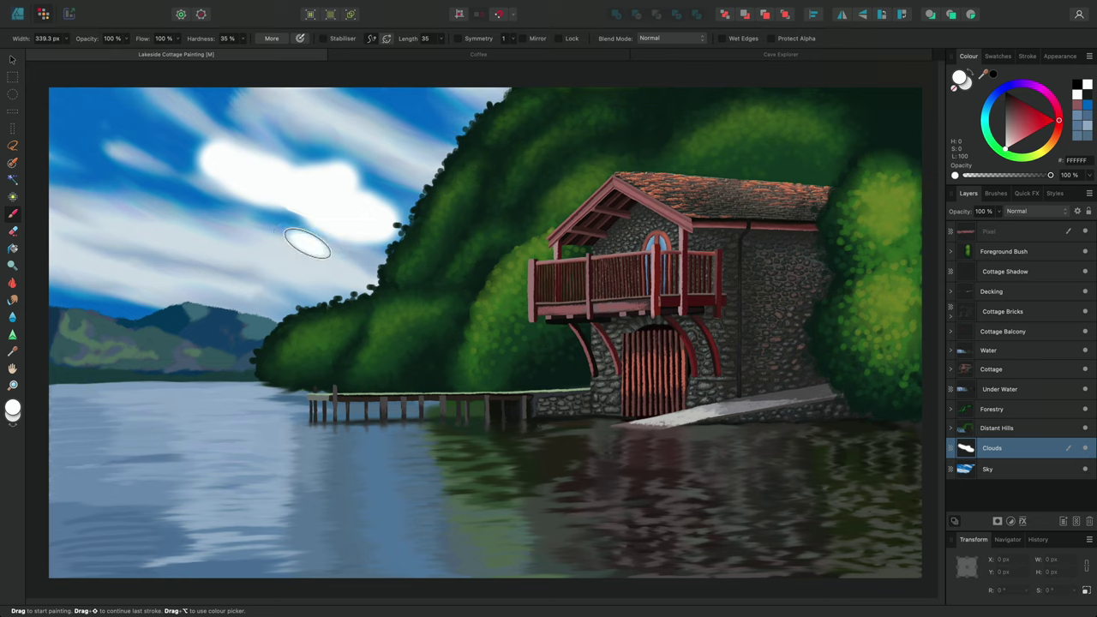
{"action": "mouse_move", "coordinate": [240, 172]}
{"action": "left_mouse_down"}
{"action": "mouse_move", "coordinate": [175, 158]}
{"action": "mouse_move", "coordinate": [219, 190]}
{"action": "mouse_move", "coordinate": [293, 218]}
{"action": "mouse_move", "coordinate": [305, 201]}
{"action": "mouse_move", "coordinate": [168, 146]}
{"action": "mouse_move", "coordinate": [114, 142]}
{"action": "mouse_move", "coordinate": [177, 151]}
{"action": "left_mouse_up"}
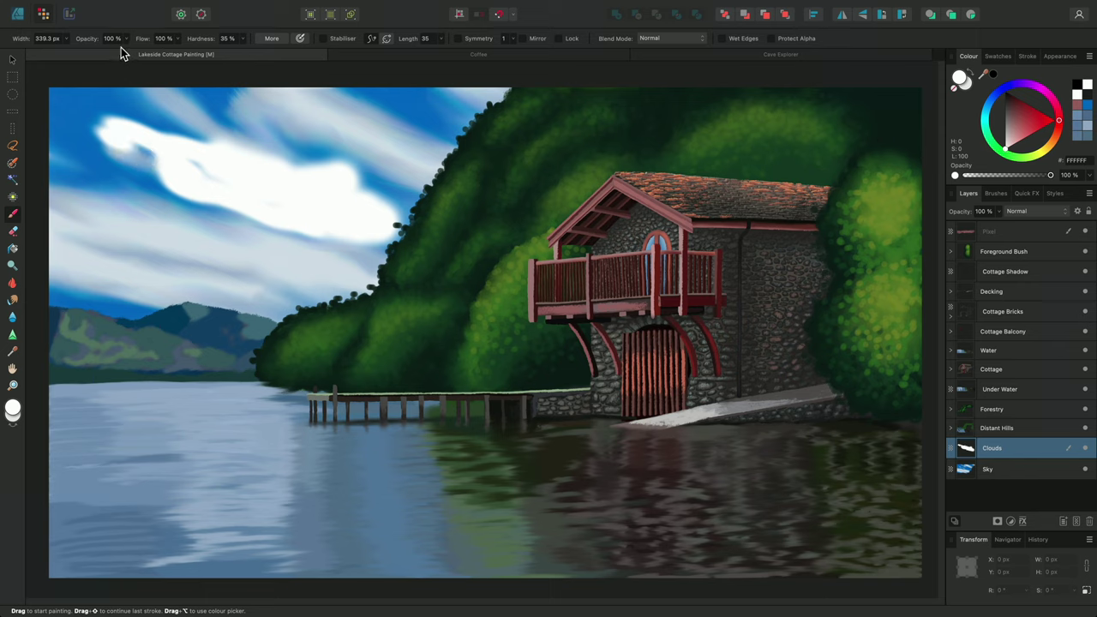
Lower the brush opacity to 5 %
{"action": "key", "text": "5"}
{"action": "key", "text": "0"}
{"action": "key", "text": "5"}
Smudge the white cloud into long wispy streaks with an enlarged Smudge Brush
{"action": "left_click", "coordinate": [13, 301]}
{"action": "key", "text": "bracketright"}
{"action": "key", "text": "bracketright"}
{"action": "key", "text": "bracketright"}
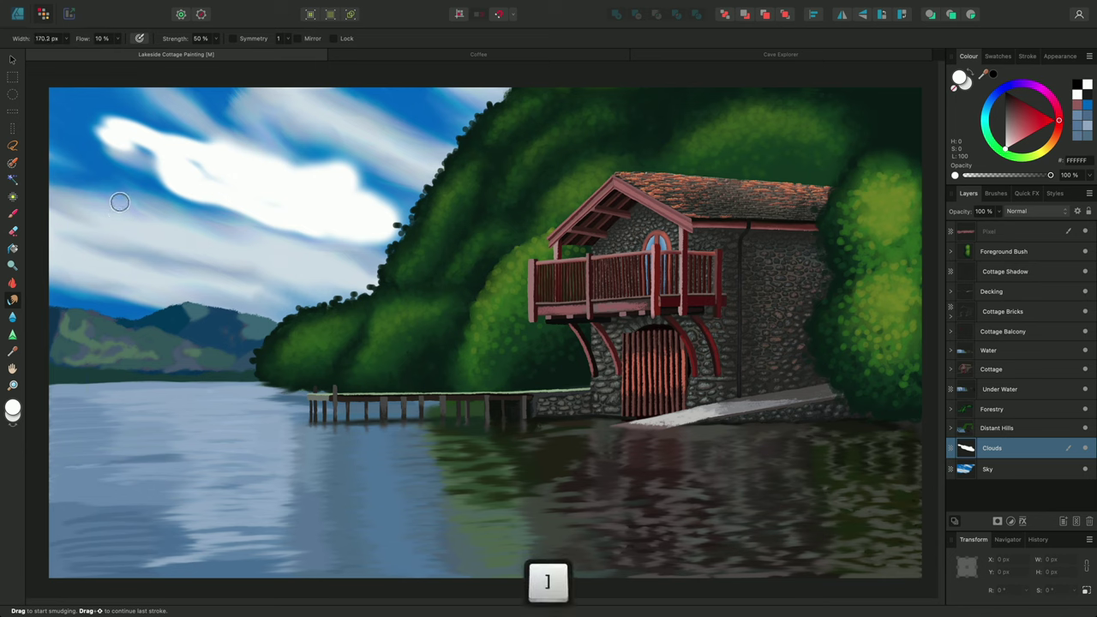
{"action": "key", "text": "bracketright"}
{"action": "key", "text": "bracketright"}
{"action": "key", "text": "bracketright"}
{"action": "key", "text": "bracketright"}
{"action": "key", "text": "bracketright"}
{"action": "key", "text": "bracketright"}
{"action": "mouse_move", "coordinate": [147, 140]}
{"action": "left_mouse_down"}
{"action": "mouse_move", "coordinate": [198, 157]}
{"action": "mouse_move", "coordinate": [317, 187]}
{"action": "mouse_move", "coordinate": [452, 244]}
{"action": "mouse_move", "coordinate": [402, 177]}
{"action": "mouse_move", "coordinate": [289, 210]}
{"action": "mouse_move", "coordinate": [79, 118]}
{"action": "mouse_move", "coordinate": [100, 114]}
{"action": "mouse_move", "coordinate": [169, 182]}
{"action": "mouse_move", "coordinate": [373, 226]}
{"action": "left_mouse_up"}
{"action": "key", "text": "b"}
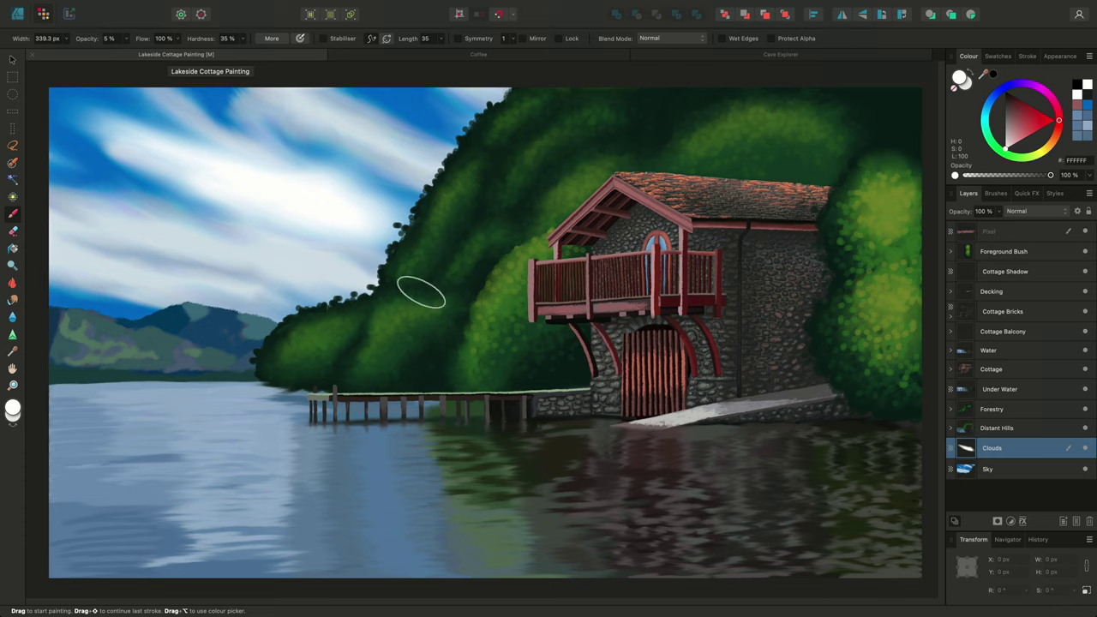
Jump to the saved Bricks close-up of the cottage door using the Navigator
{"action": "left_click", "coordinate": [1008, 539]}
{"action": "left_click", "coordinate": [1012, 523]}
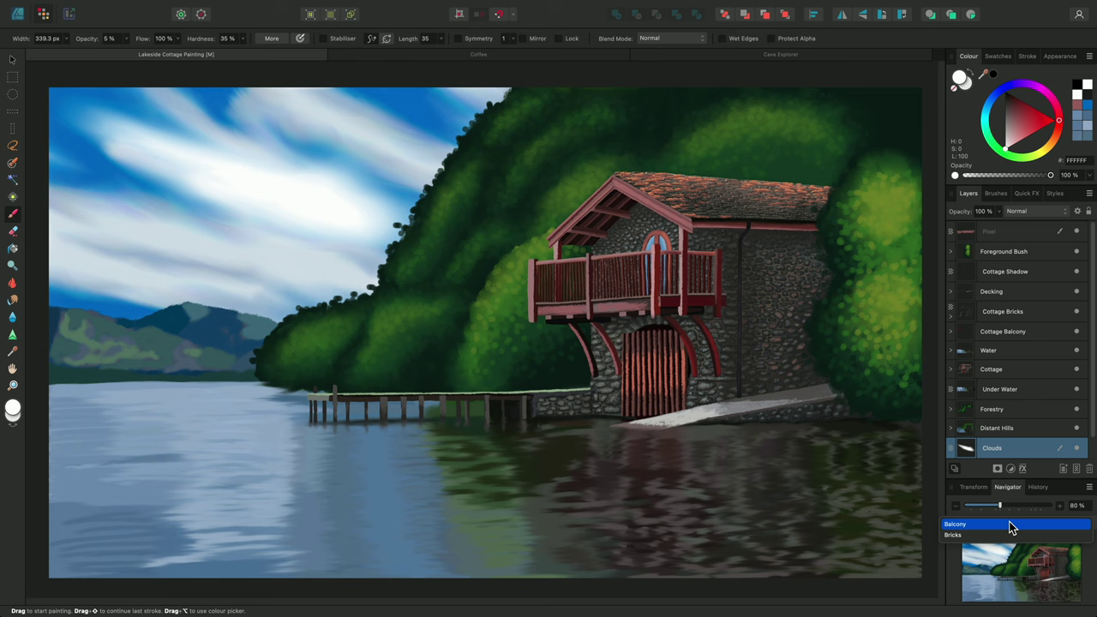
{"action": "left_click", "coordinate": [1012, 523]}
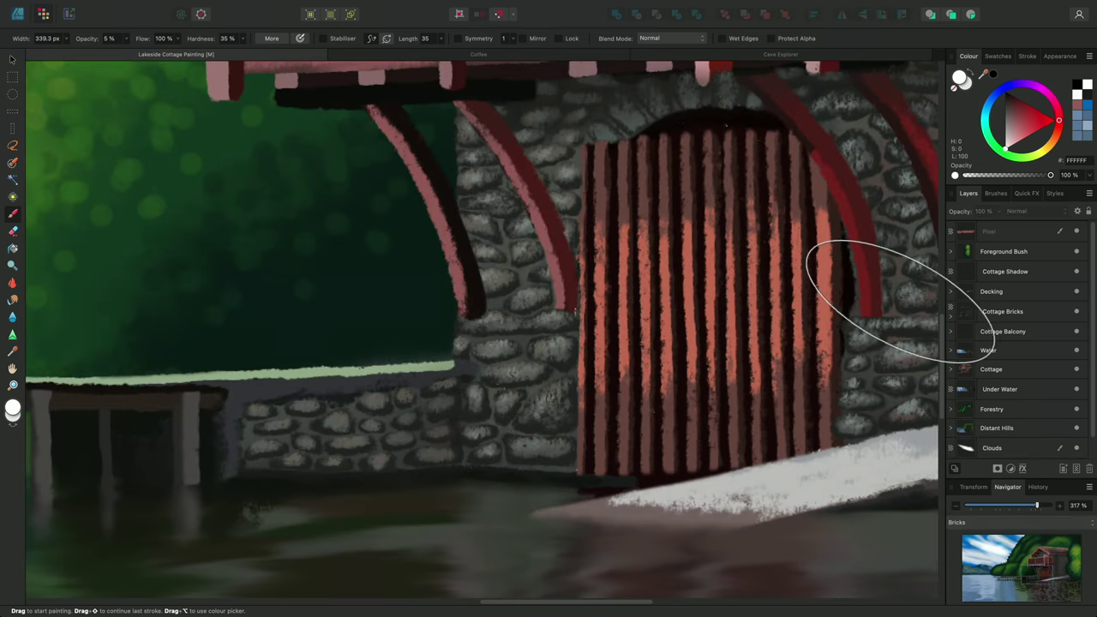
Expand the Cottage Bricks group and add a new pixel layer inside it
{"action": "left_click", "coordinate": [952, 318]}
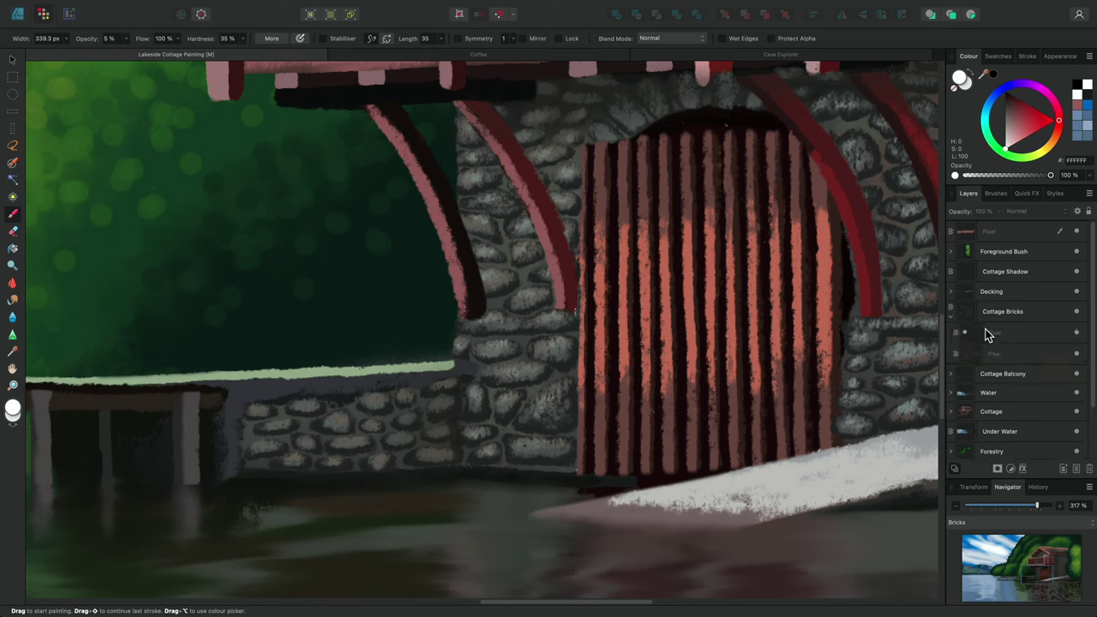
{"action": "left_click", "coordinate": [987, 334]}
{"action": "left_click", "coordinate": [1078, 469]}
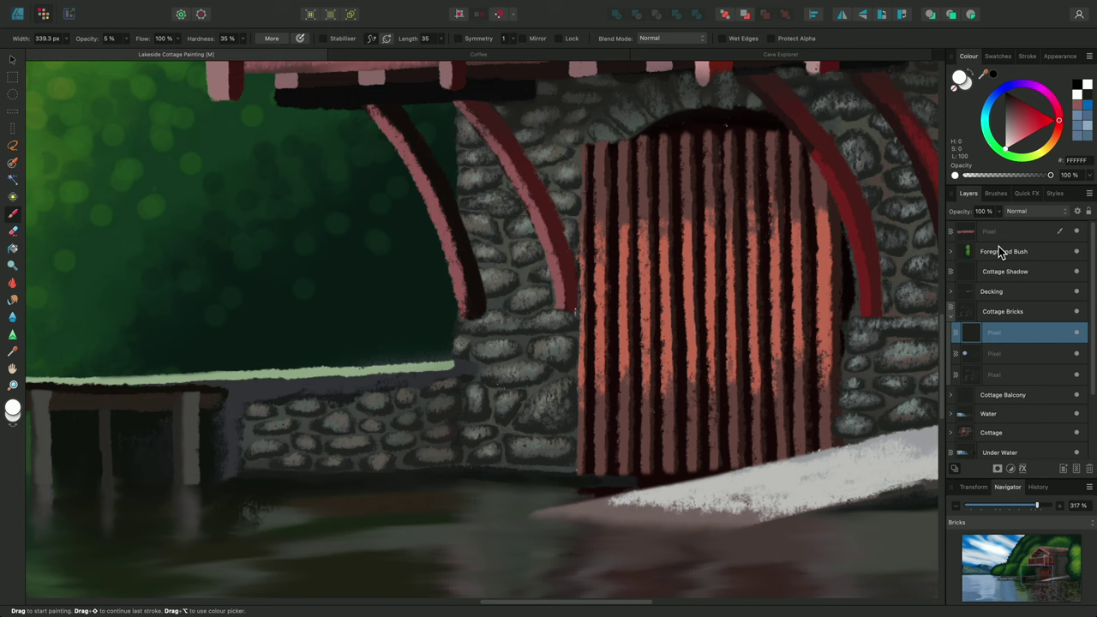
Choose the third Dry Media brush, a 64 px chalk brush
{"action": "left_click", "coordinate": [996, 194]}
{"action": "left_click", "coordinate": [999, 212]}
{"action": "left_click", "coordinate": [1000, 219]}
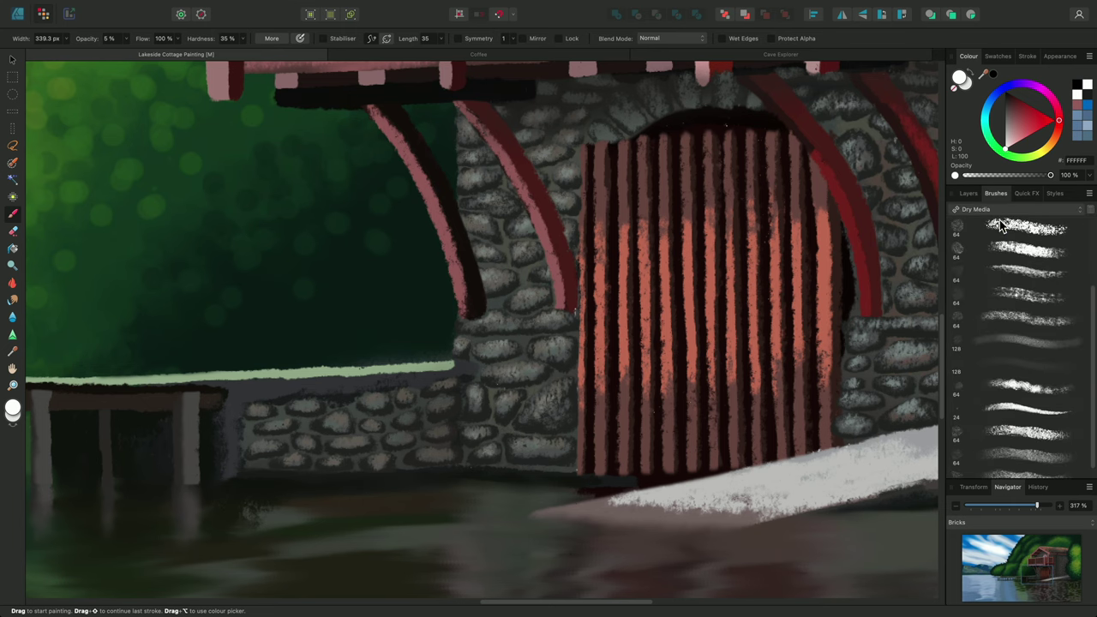
{"action": "left_click", "coordinate": [1012, 271]}
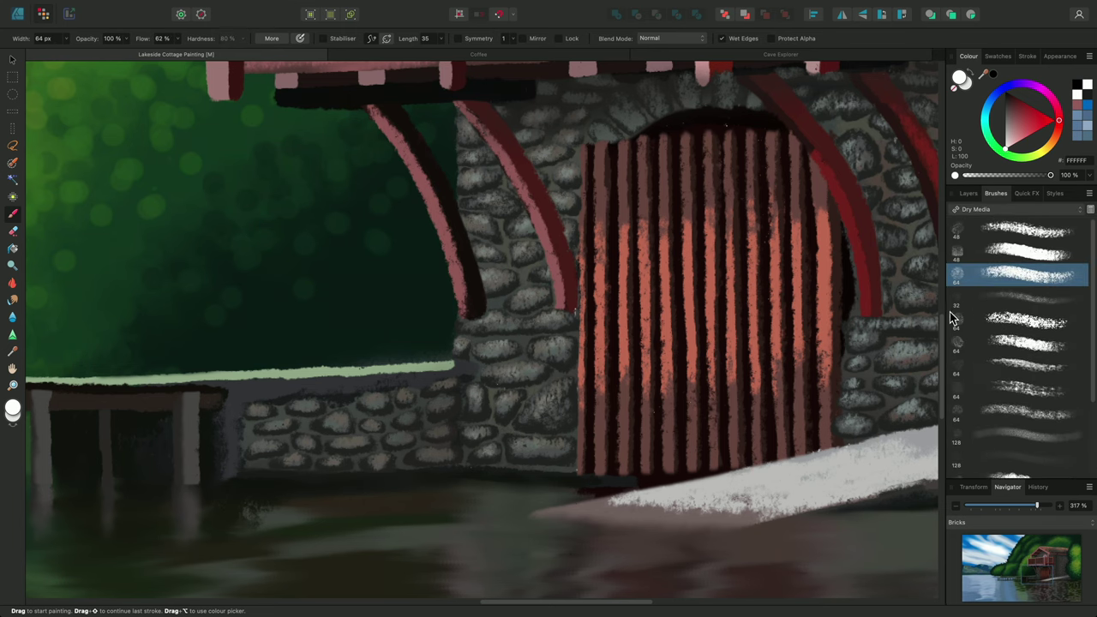
Set the chalk brush to about 28.4 px, light grey, 15% flow and 30% opacity
{"action": "key", "text": "bracketleft"}
{"action": "key", "text": "bracketleft"}
{"action": "key", "text": "bracketleft"}
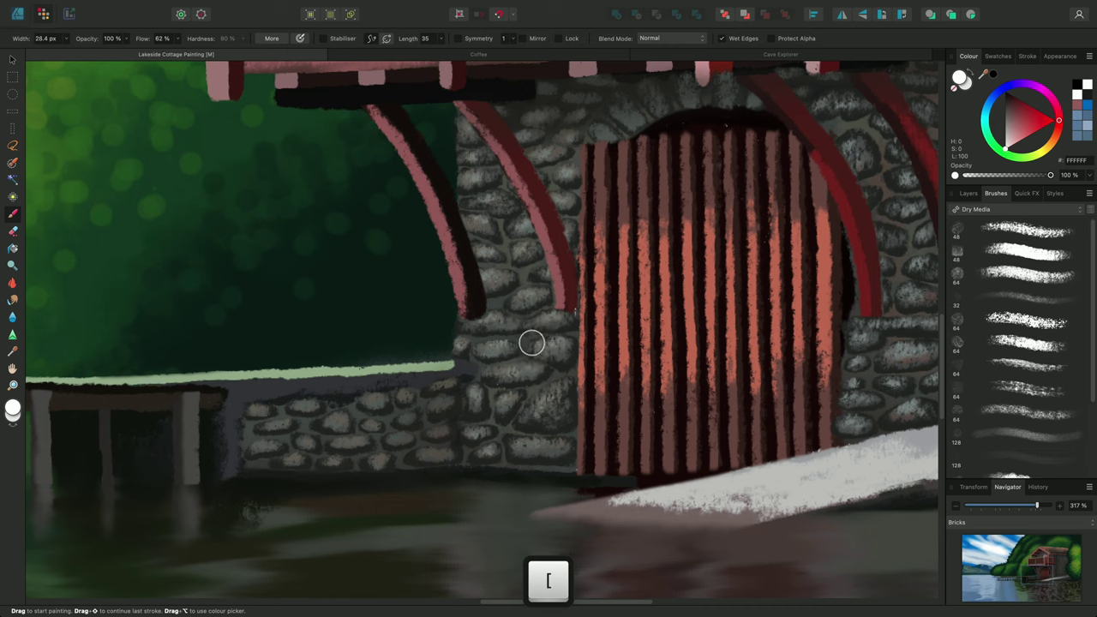
{"action": "left_click_drag", "start_coordinate": [1005, 139], "coordinate": [1010, 128]}
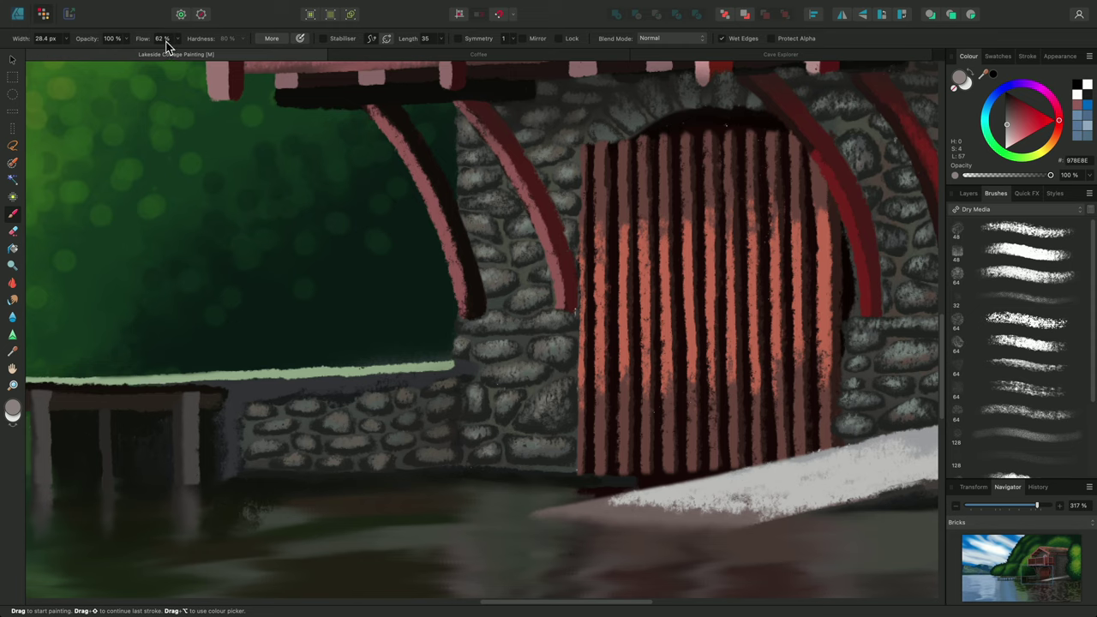
{"action": "left_click", "coordinate": [163, 39]}
{"action": "type", "text": "15"}
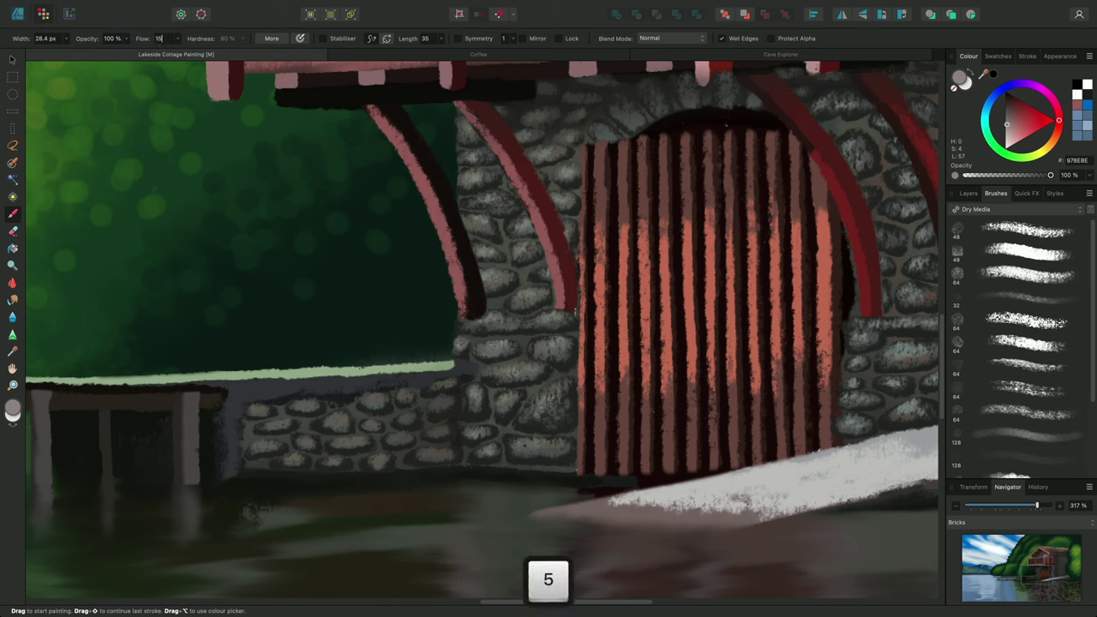
{"action": "key", "text": "Return"}
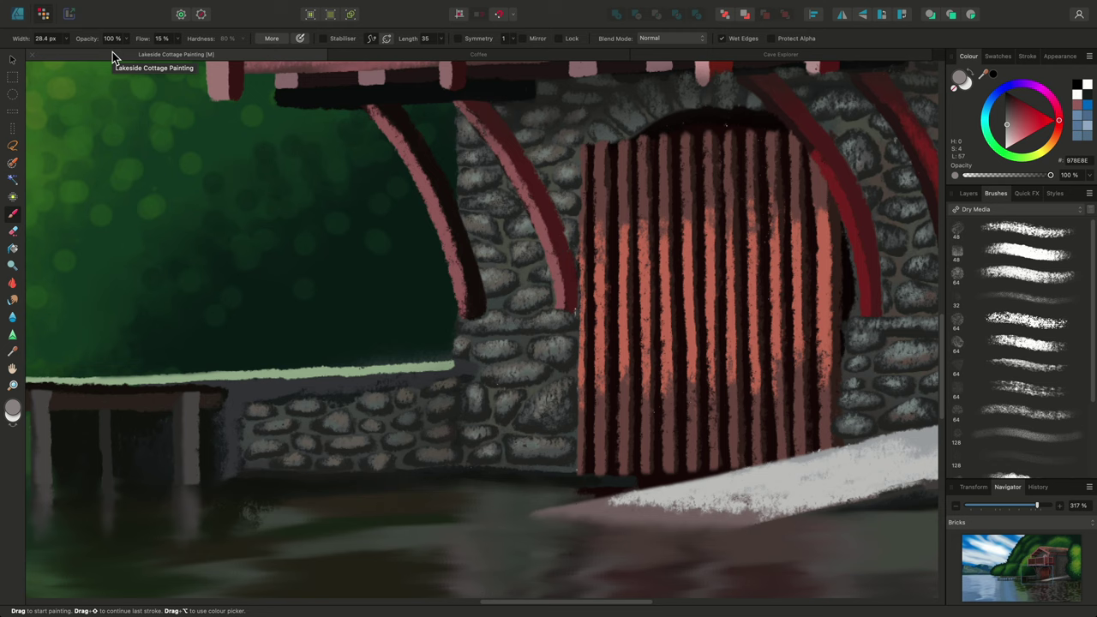
{"action": "key", "text": "3"}
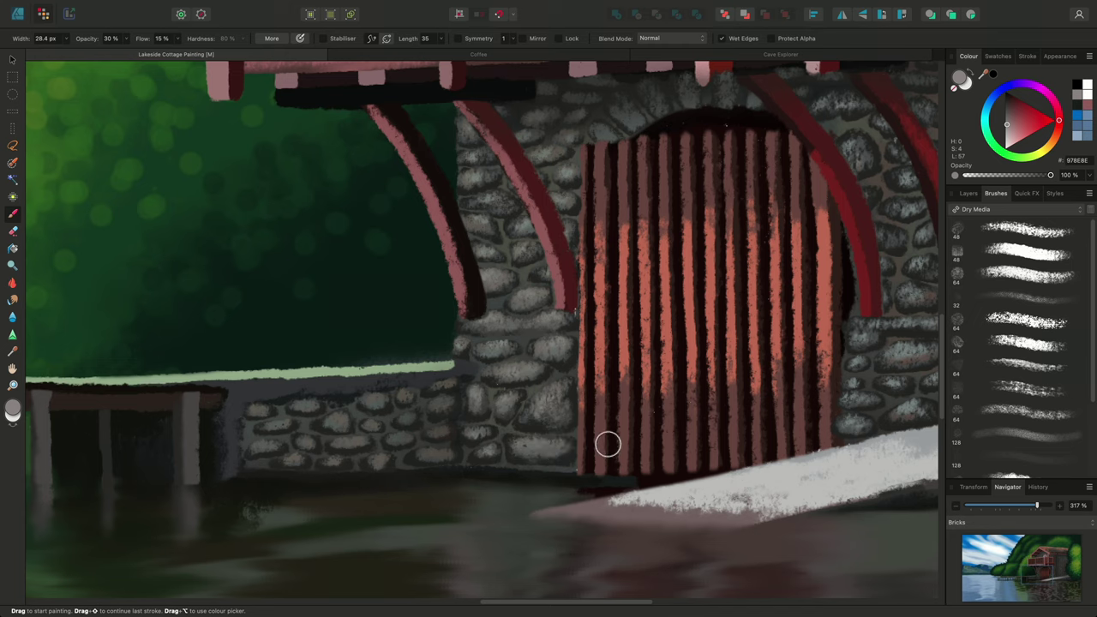
Restore the layer's earlier brush preset at 100% opacity and switch to the Coffee document
{"action": "left_click", "coordinate": [967, 194]}
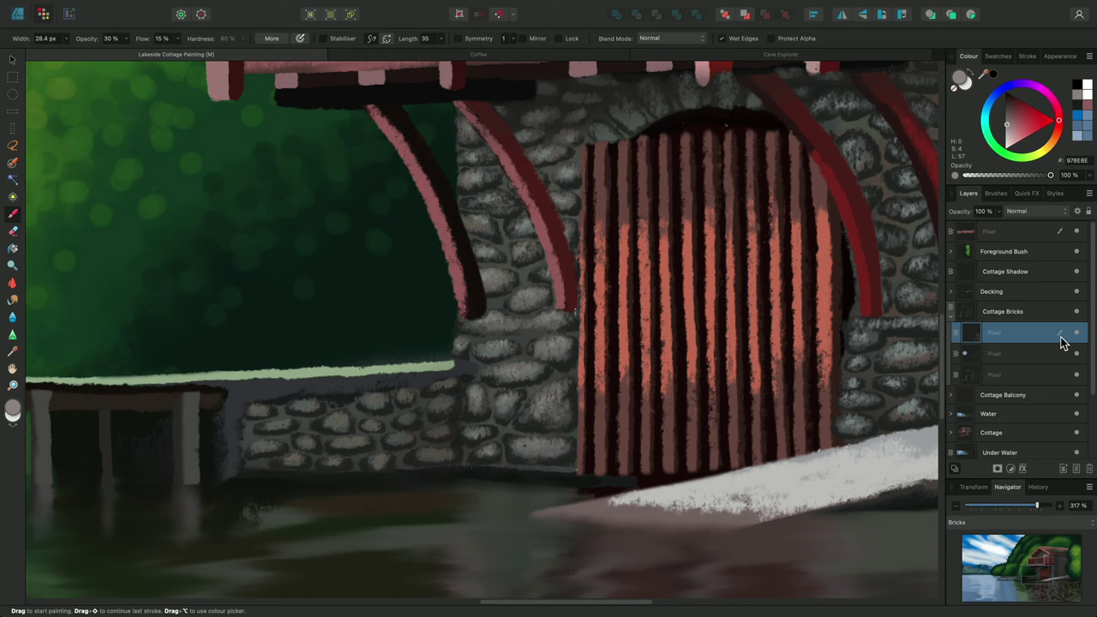
{"action": "mouse_move", "coordinate": [1061, 340]}
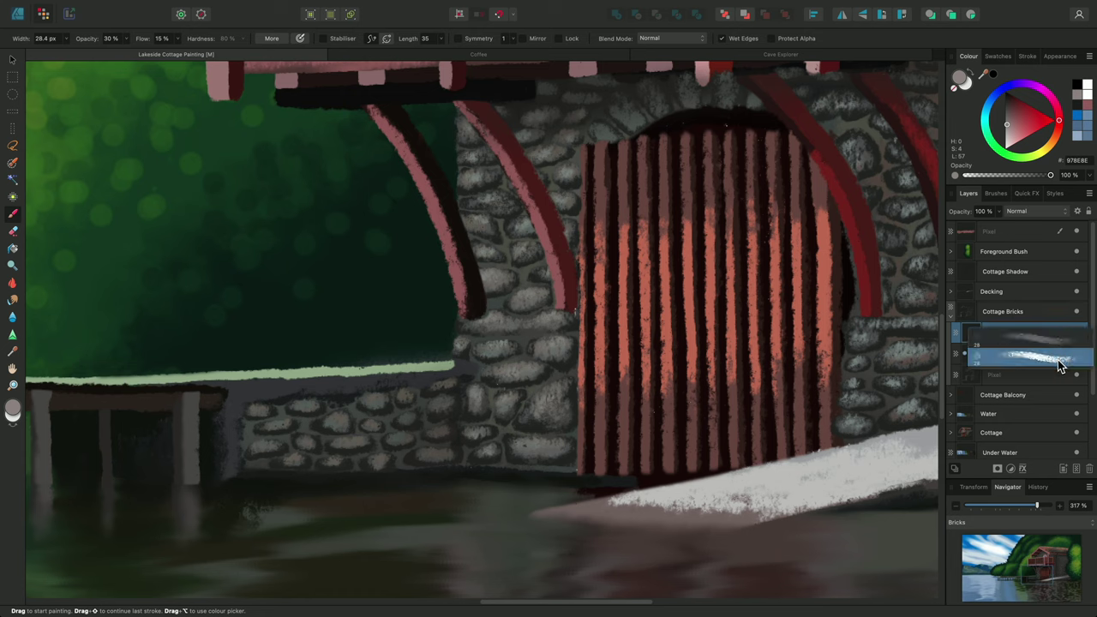
{"action": "left_click", "coordinate": [1060, 367]}
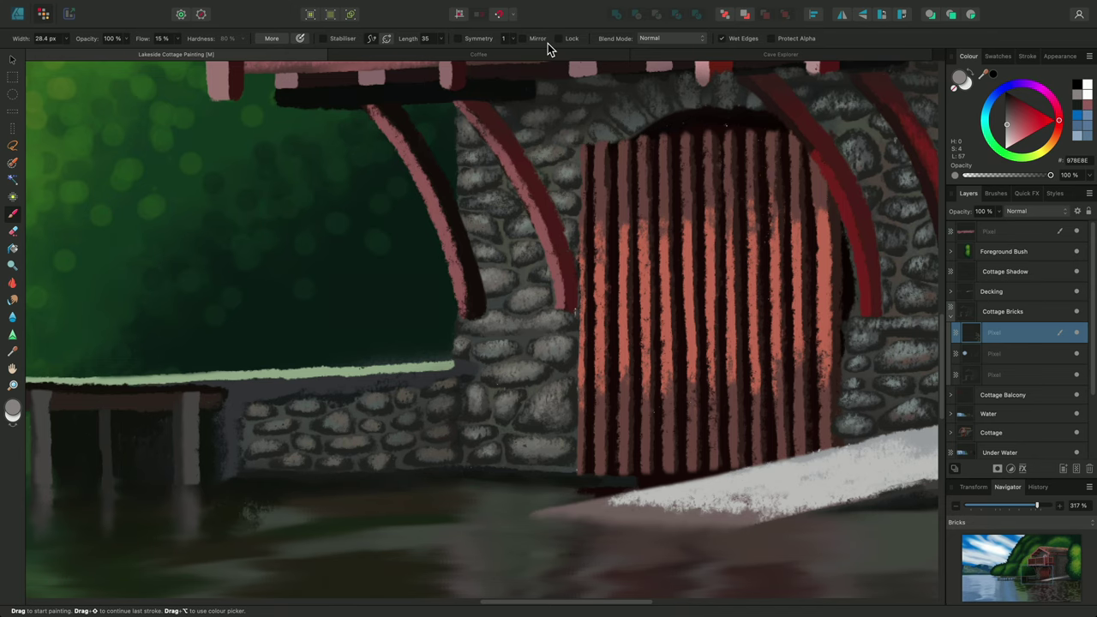
{"action": "left_click", "coordinate": [520, 55]}
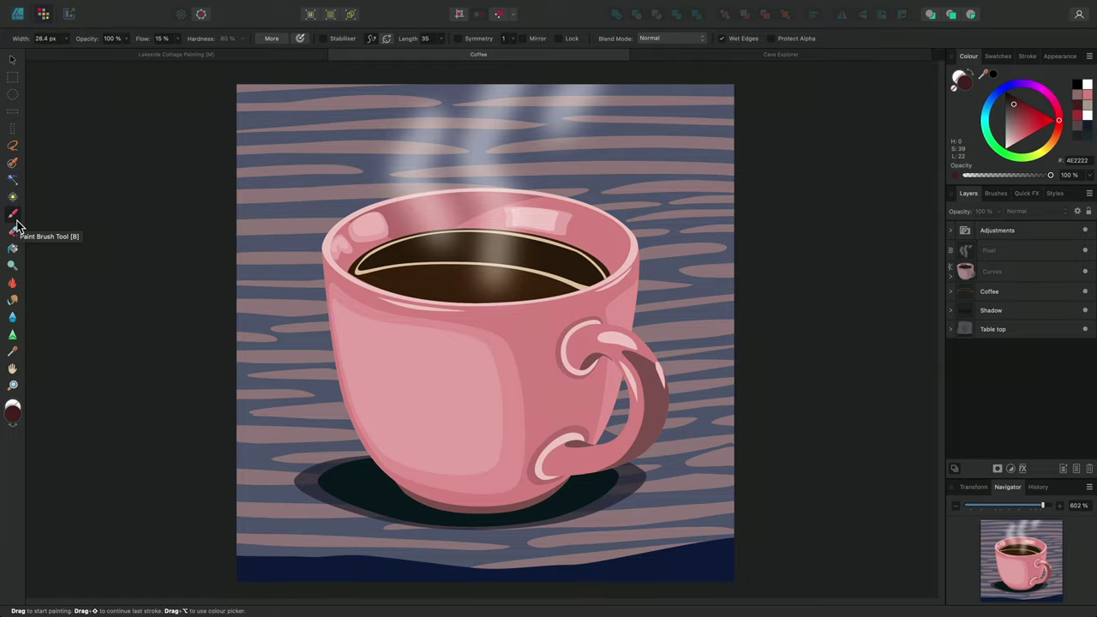
Select the mug's Curves layer and choose the first Sprays and Spatters brush
{"action": "left_click", "coordinate": [1003, 271]}
{"action": "left_click", "coordinate": [996, 194]}
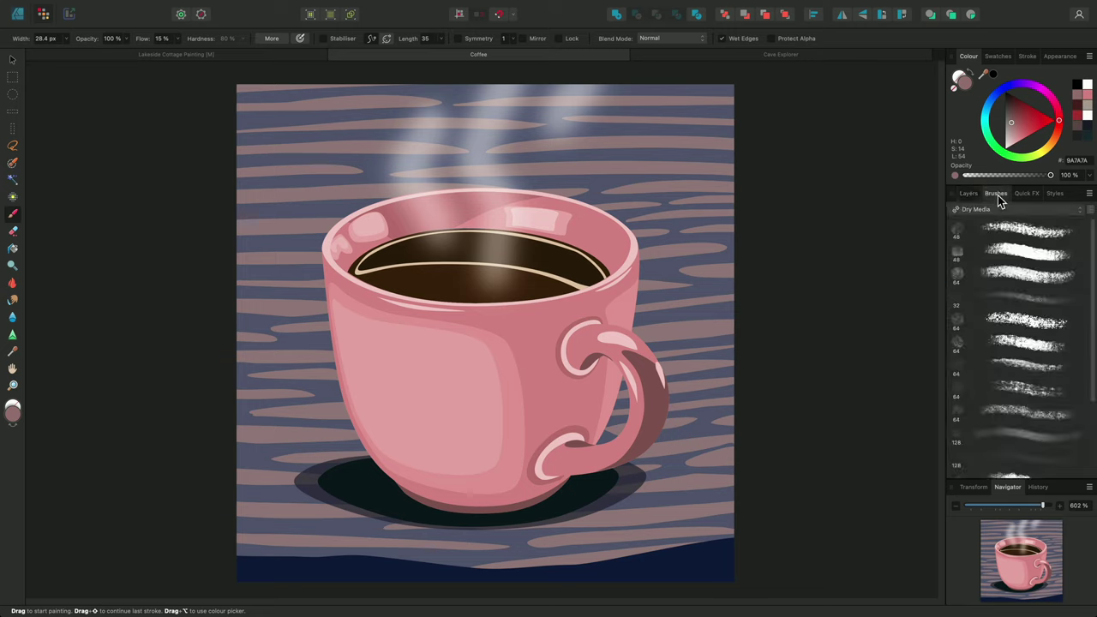
{"action": "left_click", "coordinate": [1009, 207]}
{"action": "left_click", "coordinate": [1012, 307]}
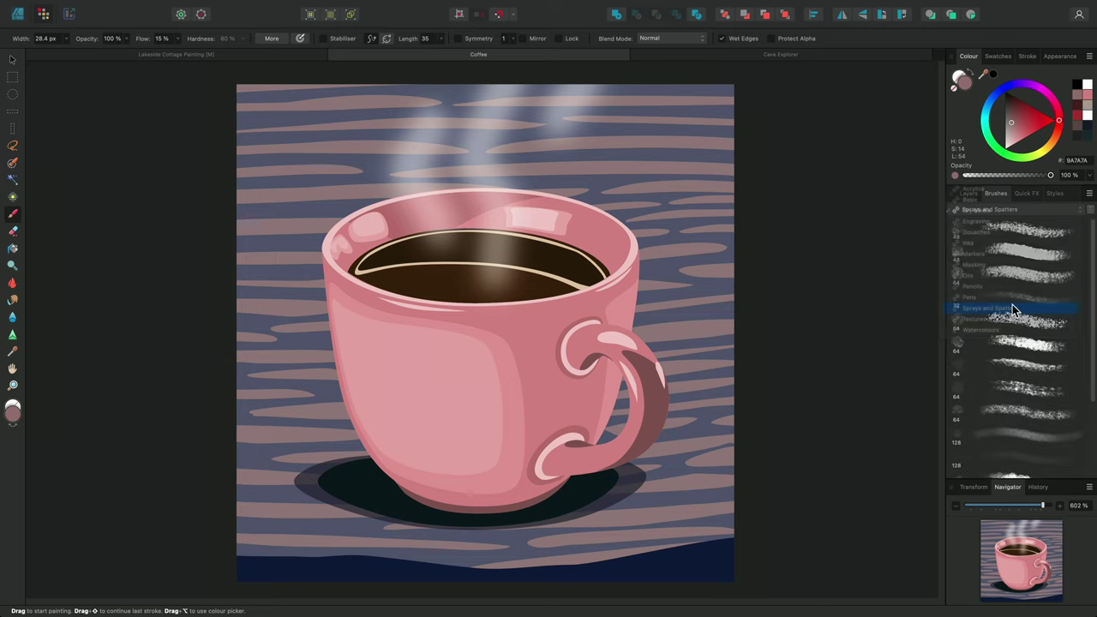
{"action": "left_click", "coordinate": [1026, 233]}
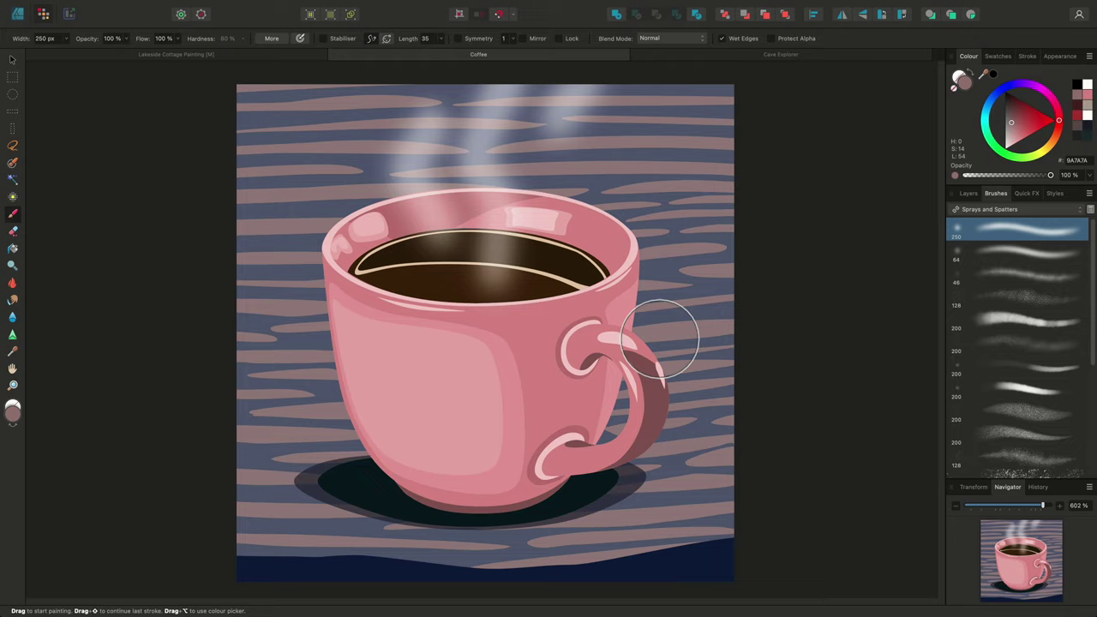
Enlarge the spray brush, set 30% opacity, and spray speckled texture across the pink mug
{"action": "key", "text": "]"}
{"action": "key", "text": "bracketright"}
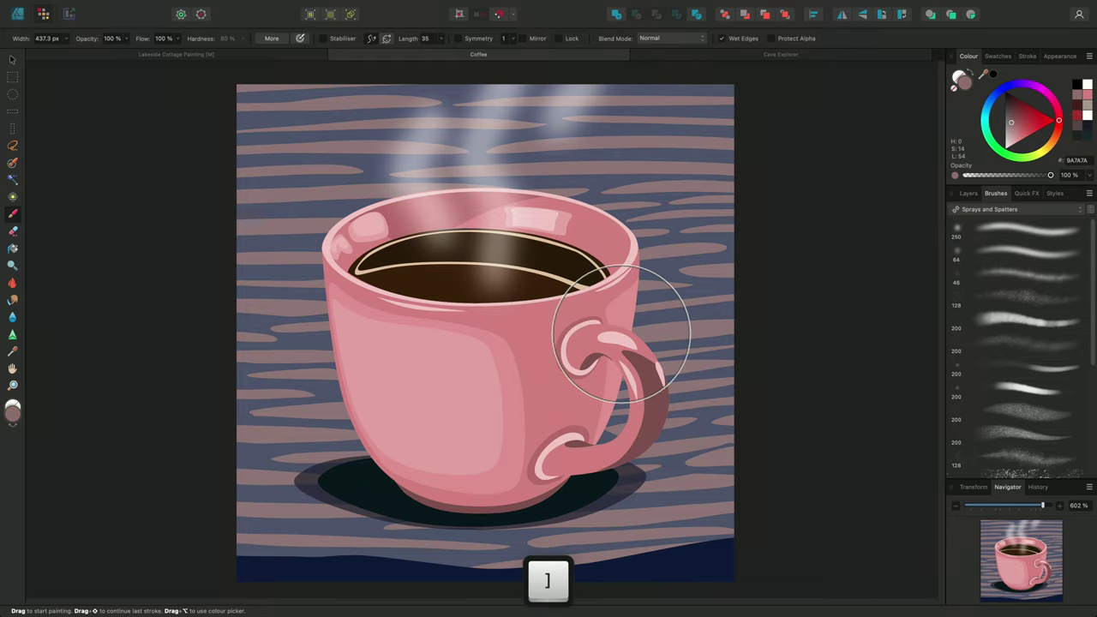
{"action": "key", "text": "3"}
{"action": "mouse_move", "coordinate": [326, 350]}
{"action": "left_mouse_down"}
{"action": "mouse_move", "coordinate": [369, 482]}
{"action": "mouse_move", "coordinate": [395, 478]}
{"action": "mouse_move", "coordinate": [449, 502]}
{"action": "mouse_move", "coordinate": [564, 498]}
{"action": "mouse_move", "coordinate": [657, 429]}
{"action": "mouse_move", "coordinate": [661, 281]}
{"action": "left_mouse_up"}
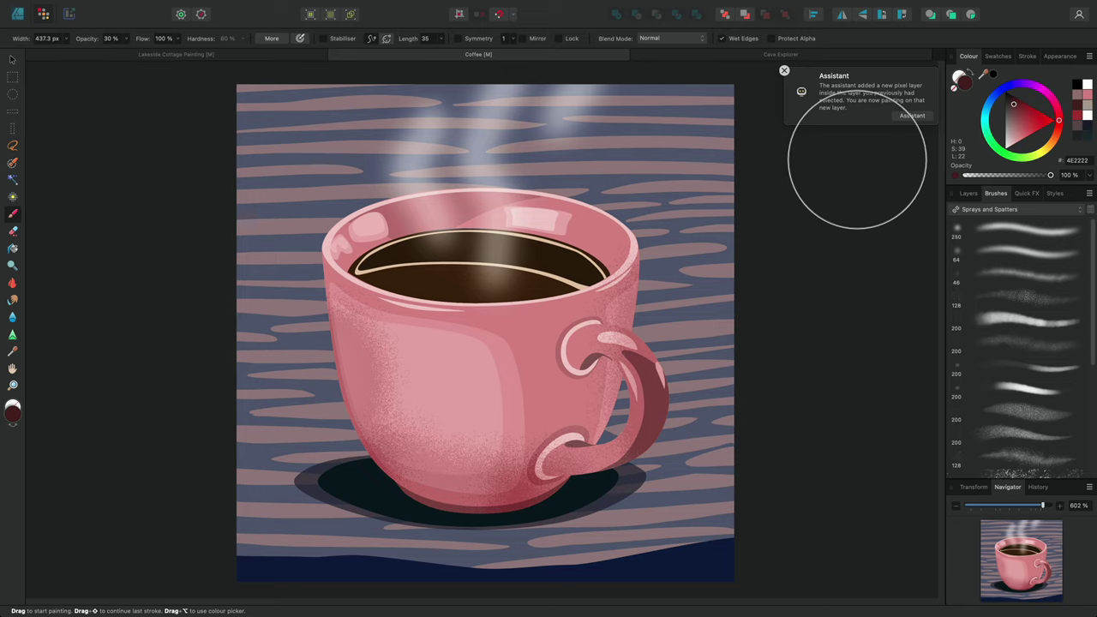
{"action": "left_click", "coordinate": [967, 194]}
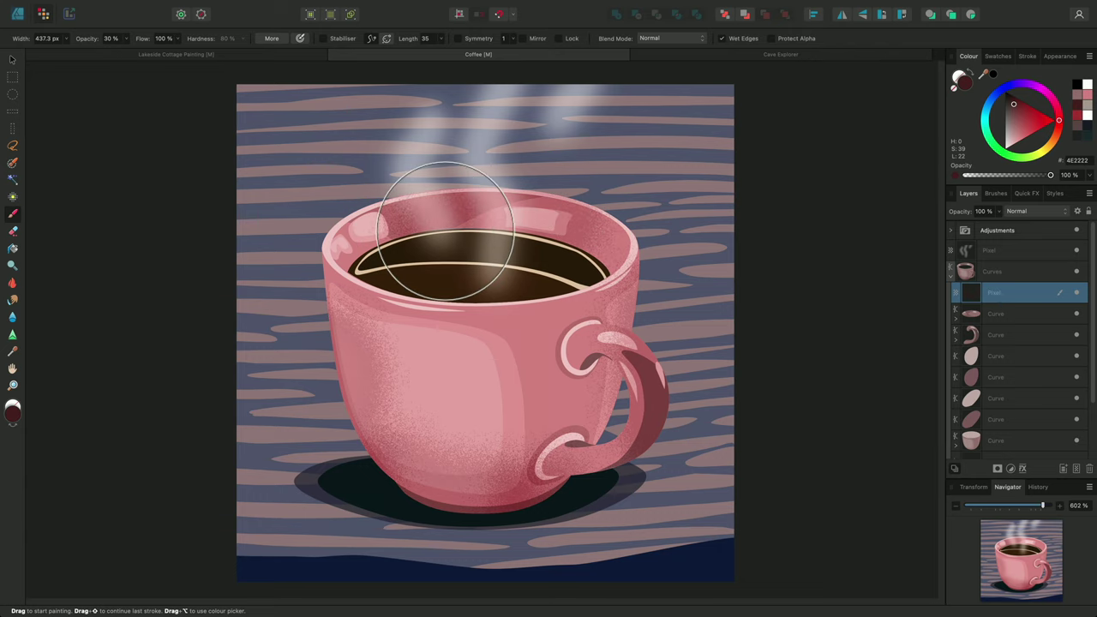
Erase spray texture from the mug handle with the 250 px spray brush, then open Cave Explorer
{"action": "key", "text": "e"}
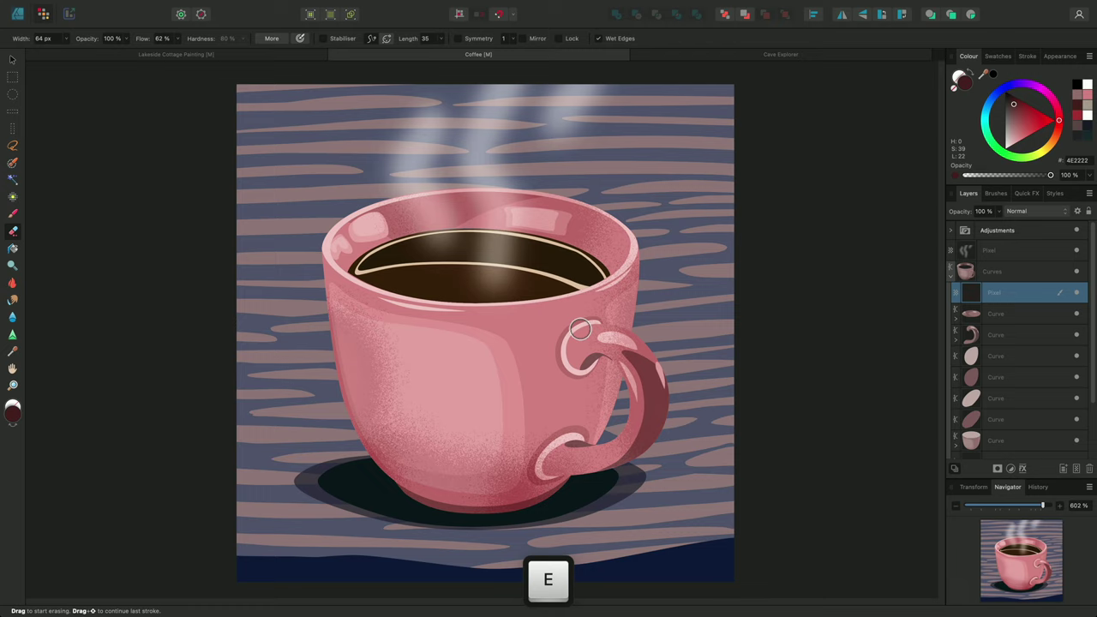
{"action": "mouse_move", "coordinate": [610, 338]}
{"action": "left_mouse_down"}
{"action": "mouse_move", "coordinate": [635, 350]}
{"action": "mouse_move", "coordinate": [633, 384]}
{"action": "mouse_move", "coordinate": [649, 353]}
{"action": "mouse_move", "coordinate": [644, 400]}
{"action": "left_mouse_up"}
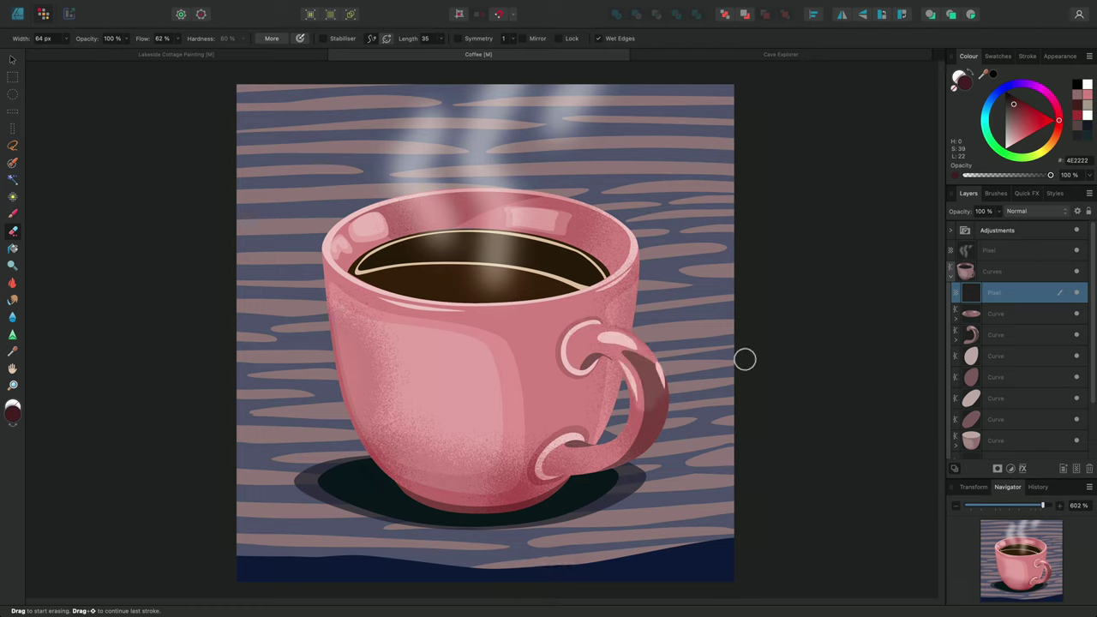
{"action": "left_click", "coordinate": [996, 193]}
{"action": "left_click", "coordinate": [1004, 227]}
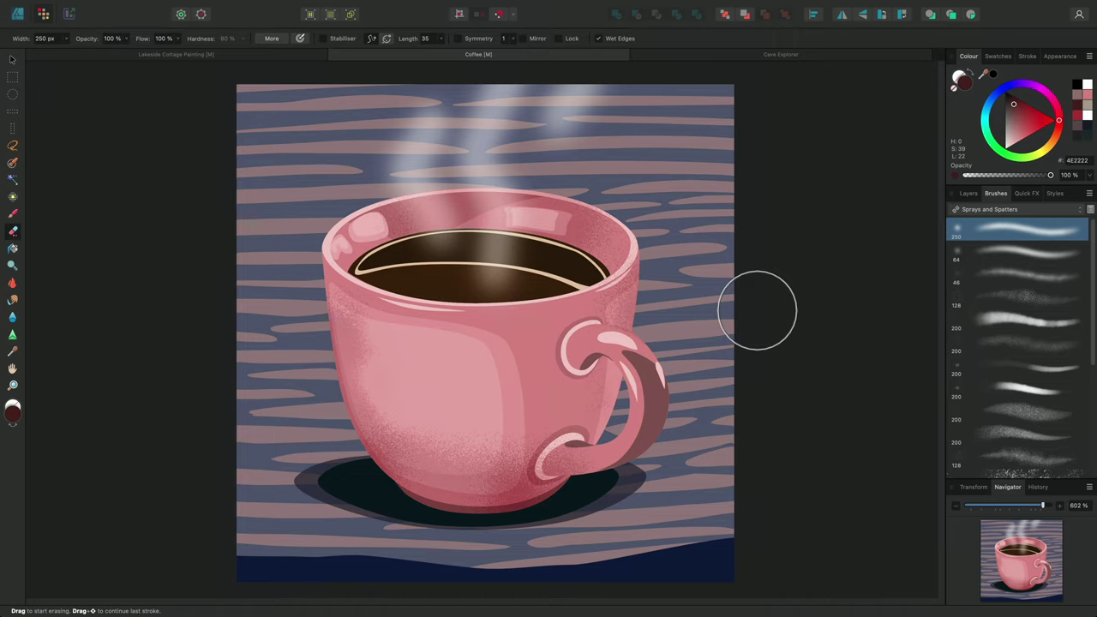
{"action": "left_click", "coordinate": [787, 57]}
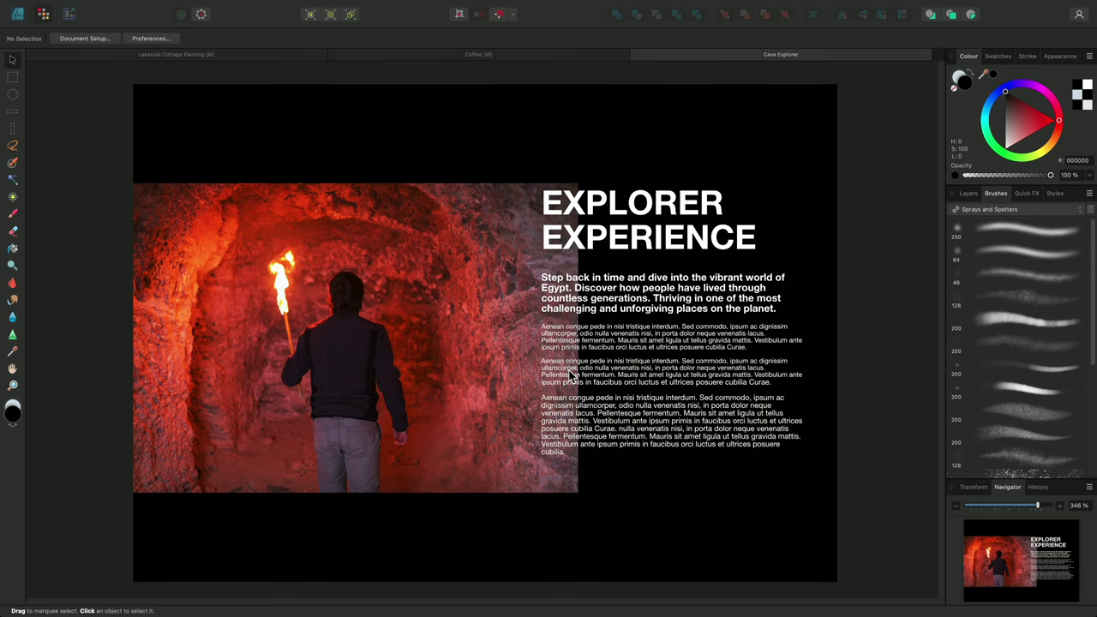
Select the Cave Explorer photo layer and attach a mask to it
{"action": "left_click", "coordinate": [968, 193]}
{"action": "left_click", "coordinate": [1011, 296]}
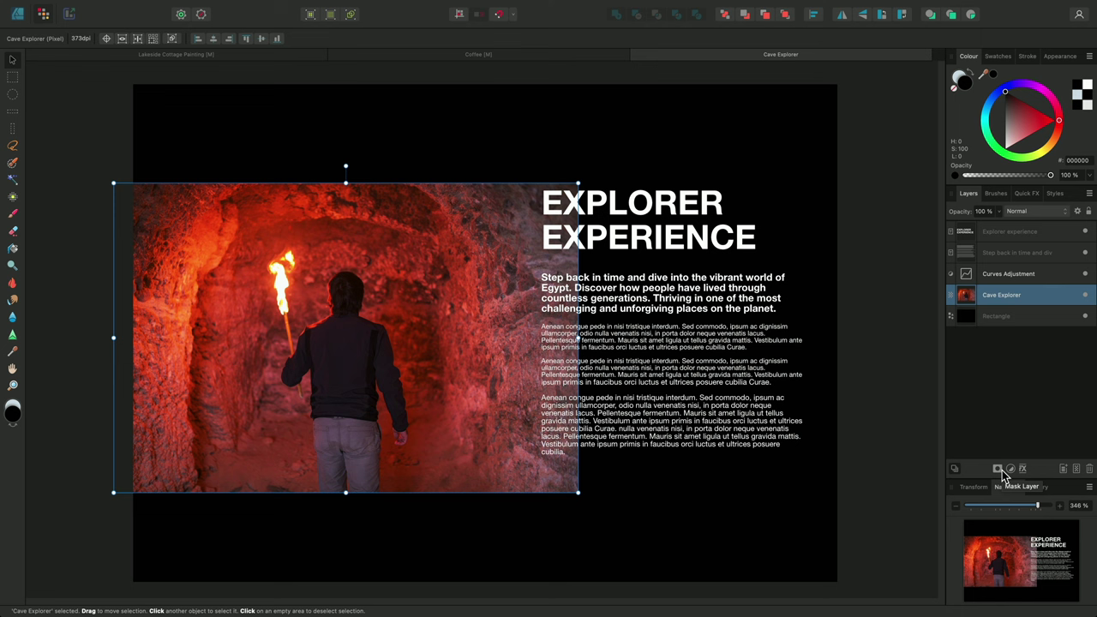
{"action": "left_click", "coordinate": [999, 469]}
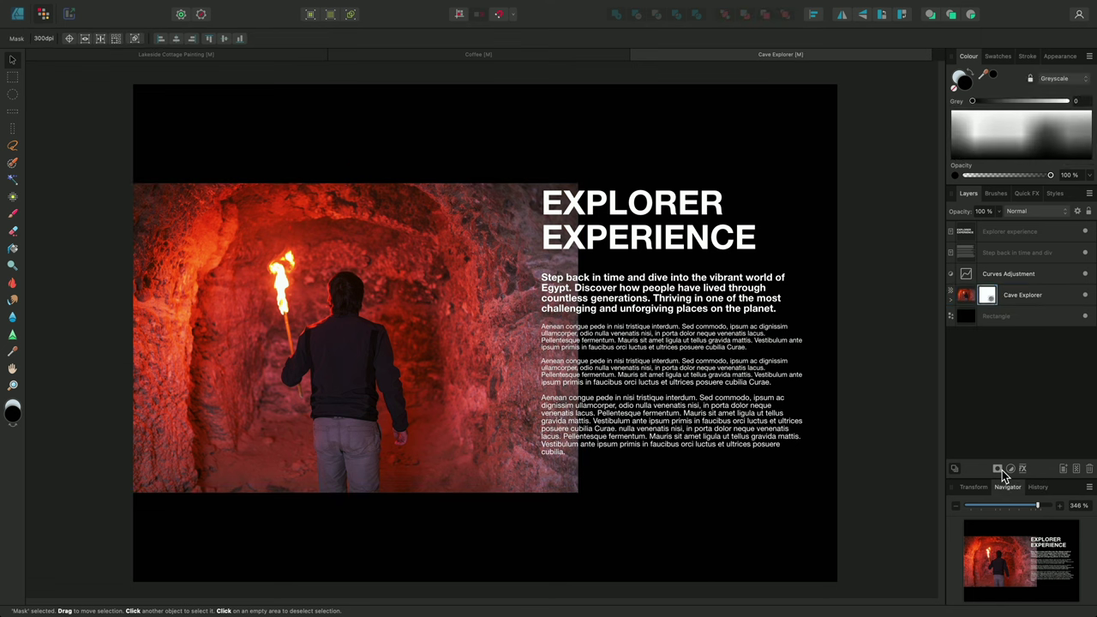
Switch to the Paint Brush and choose the first Textures brush at 320 px
{"action": "left_click", "coordinate": [13, 213]}
{"action": "left_click", "coordinate": [995, 193]}
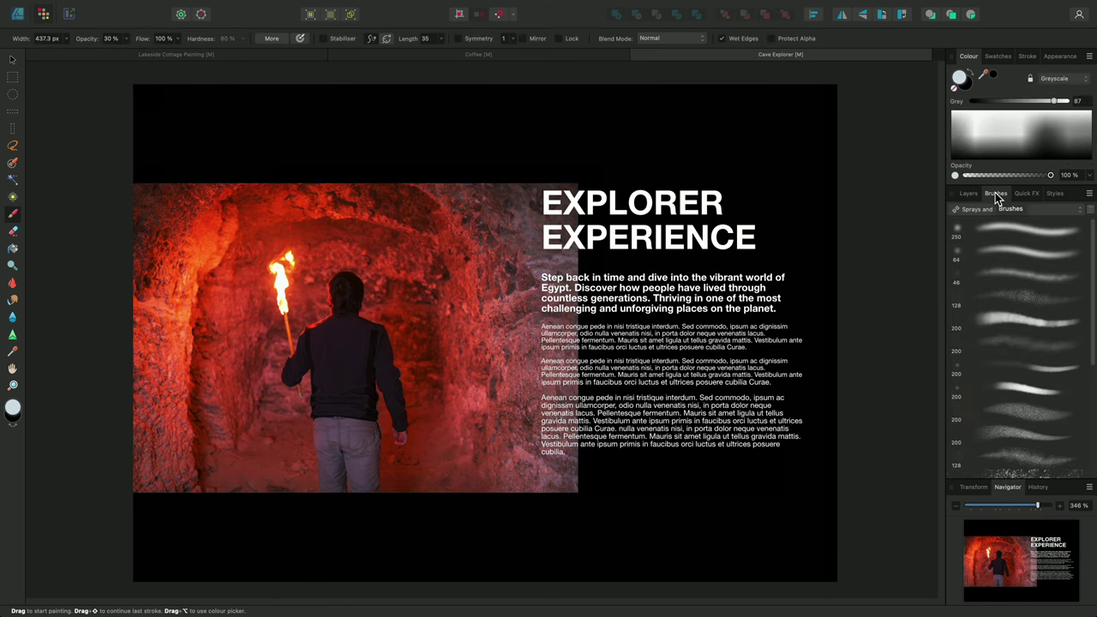
{"action": "left_click", "coordinate": [1005, 210]}
{"action": "left_click", "coordinate": [1006, 220]}
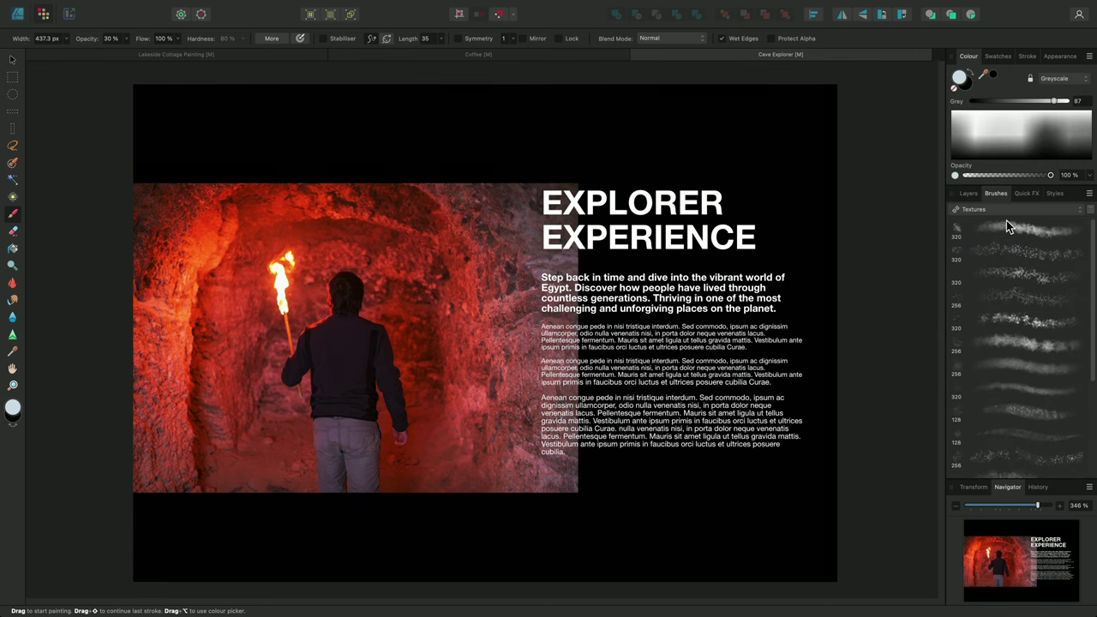
{"action": "left_click", "coordinate": [1012, 228]}
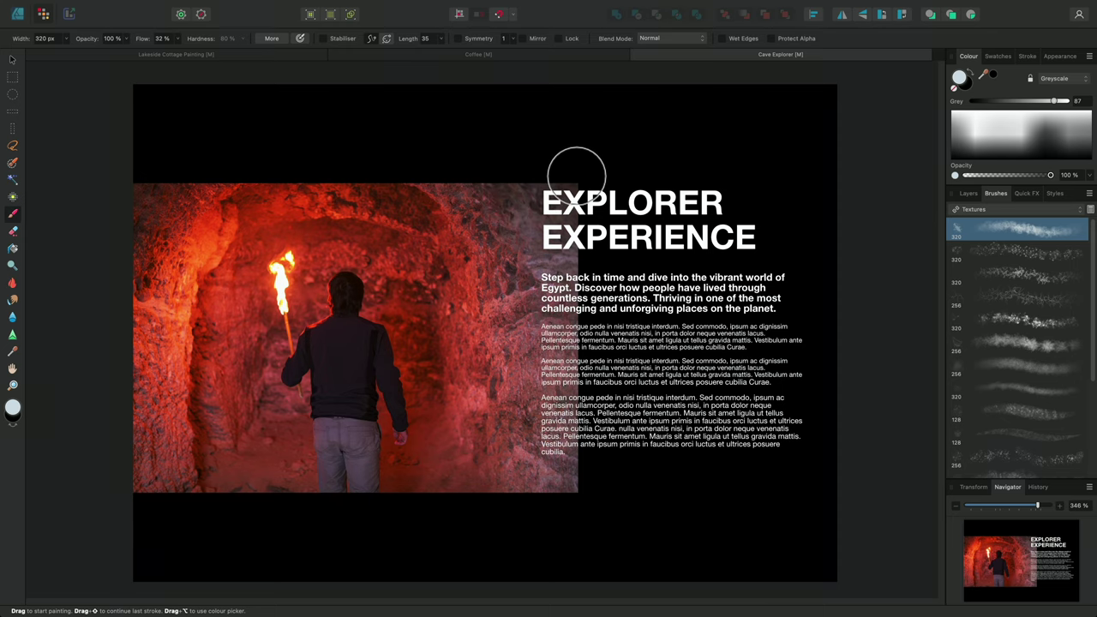
Paint black on the mask to roughen the top edge, then white to restore the right edge
{"action": "left_click", "coordinate": [968, 85]}
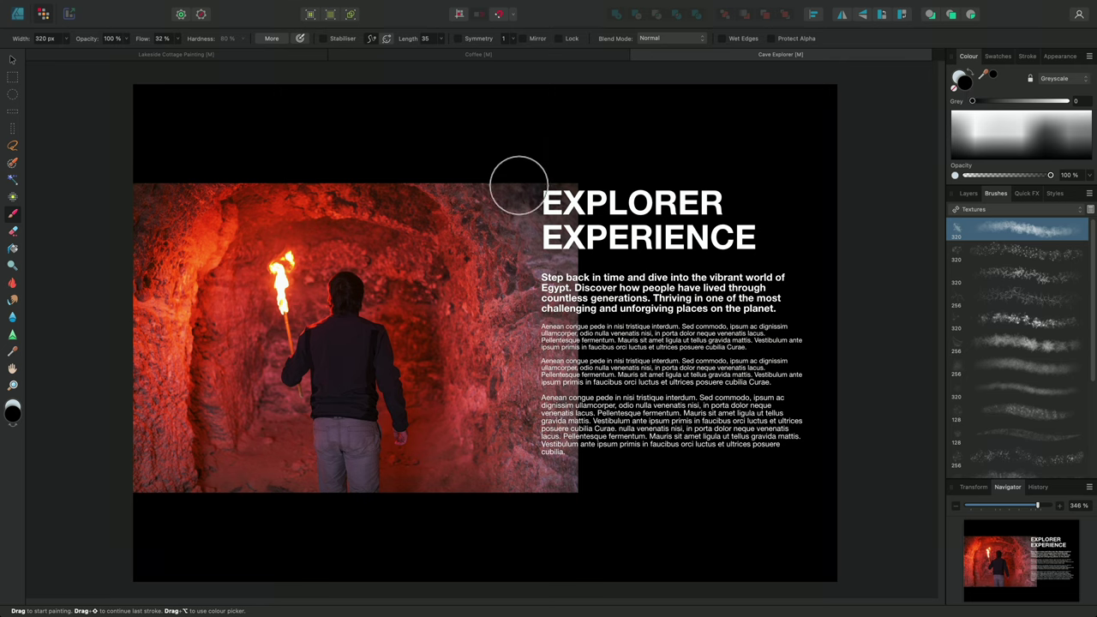
{"action": "mouse_move", "coordinate": [518, 186]}
{"action": "left_mouse_down"}
{"action": "mouse_move", "coordinate": [209, 186]}
{"action": "mouse_move", "coordinate": [161, 176]}
{"action": "mouse_move", "coordinate": [572, 185]}
{"action": "mouse_move", "coordinate": [585, 367]}
{"action": "mouse_move", "coordinate": [573, 512]}
{"action": "mouse_move", "coordinate": [586, 378]}
{"action": "mouse_move", "coordinate": [531, 203]}
{"action": "mouse_move", "coordinate": [498, 183]}
{"action": "mouse_move", "coordinate": [540, 297]}
{"action": "mouse_move", "coordinate": [531, 461]}
{"action": "mouse_move", "coordinate": [570, 352]}
{"action": "mouse_move", "coordinate": [570, 218]}
{"action": "mouse_move", "coordinate": [503, 501]}
{"action": "mouse_move", "coordinate": [418, 522]}
{"action": "mouse_move", "coordinate": [149, 501]}
{"action": "mouse_move", "coordinate": [512, 494]}
{"action": "mouse_move", "coordinate": [150, 504]}
{"action": "mouse_move", "coordinate": [259, 499]}
{"action": "mouse_move", "coordinate": [110, 447]}
{"action": "mouse_move", "coordinate": [117, 318]}
{"action": "mouse_move", "coordinate": [147, 202]}
{"action": "mouse_move", "coordinate": [184, 185]}
{"action": "mouse_move", "coordinate": [124, 275]}
{"action": "mouse_move", "coordinate": [133, 287]}
{"action": "mouse_move", "coordinate": [492, 194]}
{"action": "left_mouse_up"}
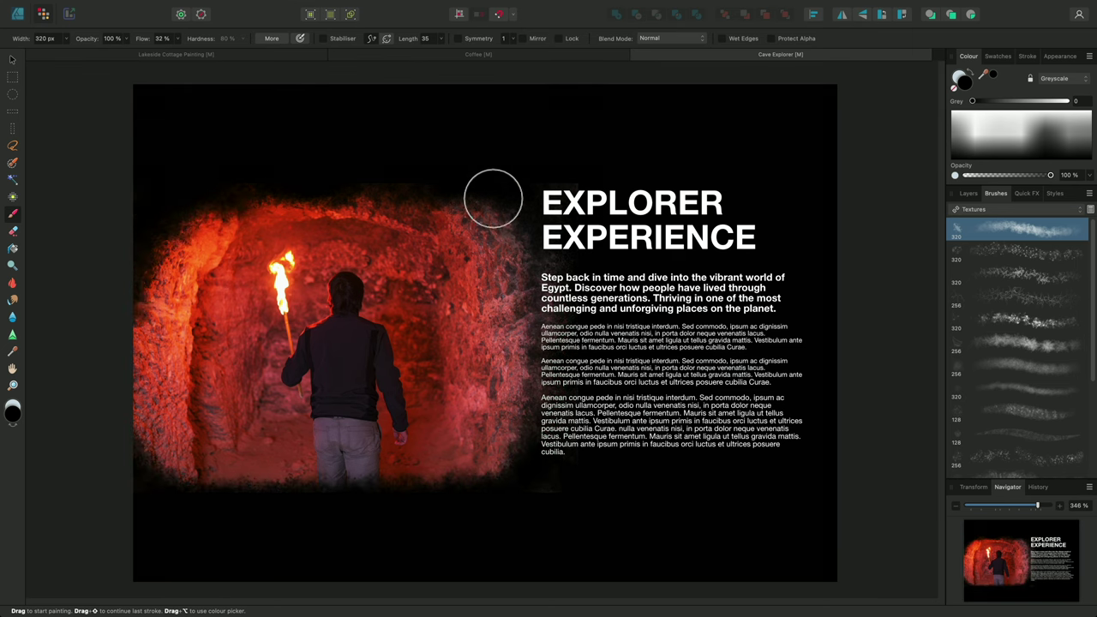
{"action": "left_click", "coordinate": [962, 75]}
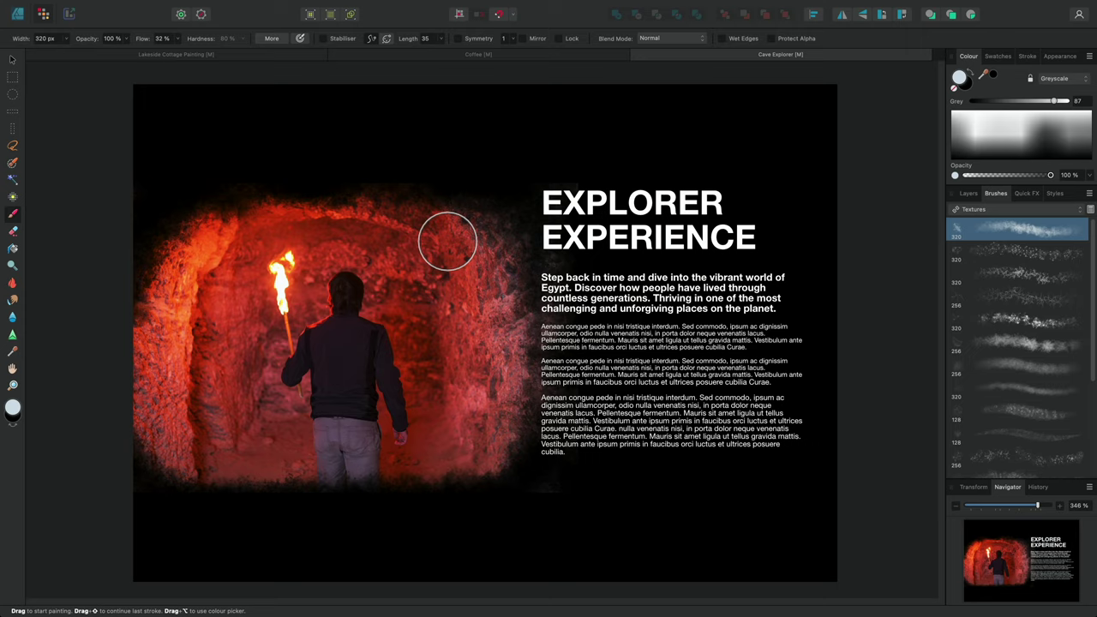
{"action": "mouse_move", "coordinate": [448, 241]}
{"action": "left_mouse_down"}
{"action": "mouse_move", "coordinate": [499, 291]}
{"action": "mouse_move", "coordinate": [462, 235]}
{"action": "mouse_move", "coordinate": [494, 258]}
{"action": "mouse_move", "coordinate": [491, 236]}
{"action": "mouse_move", "coordinate": [516, 306]}
{"action": "mouse_move", "coordinate": [494, 227]}
{"action": "mouse_move", "coordinate": [426, 214]}
{"action": "mouse_move", "coordinate": [351, 223]}
{"action": "left_mouse_up"}
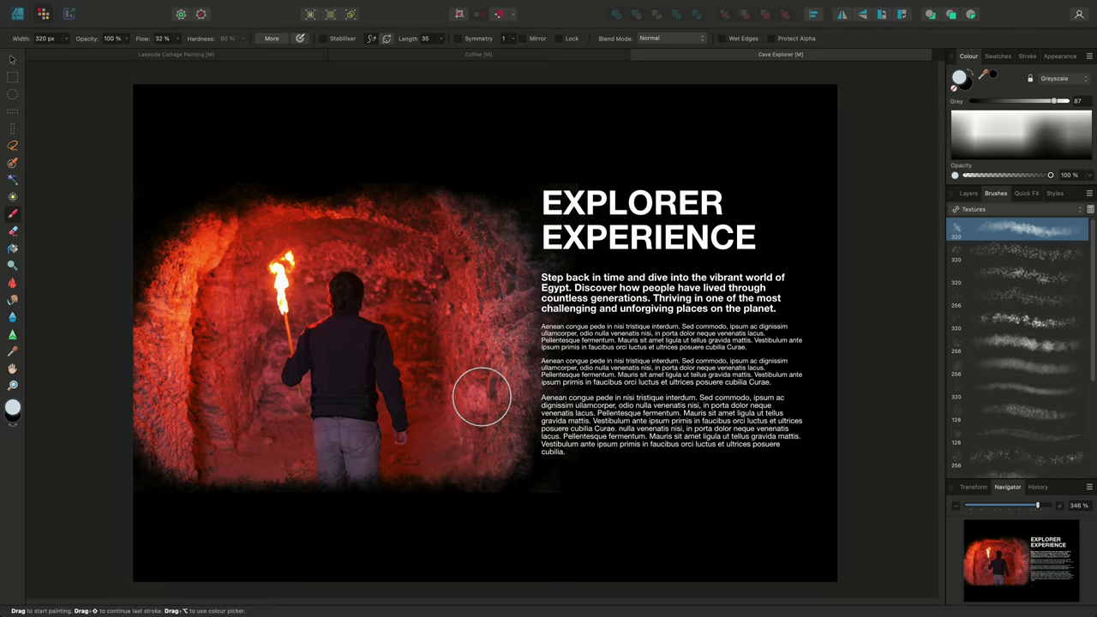